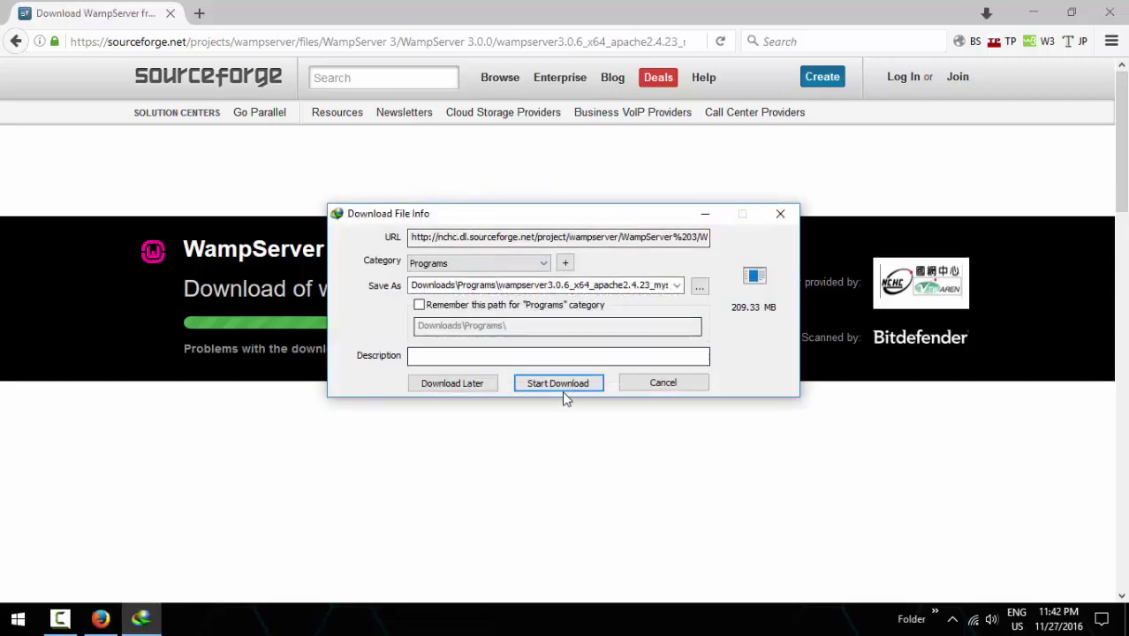
# Step: Download the WampServer 3.0.6 x64 installer to the Programs folder, then open that folder and refresh its listing
pyautogui.click(565, 383)
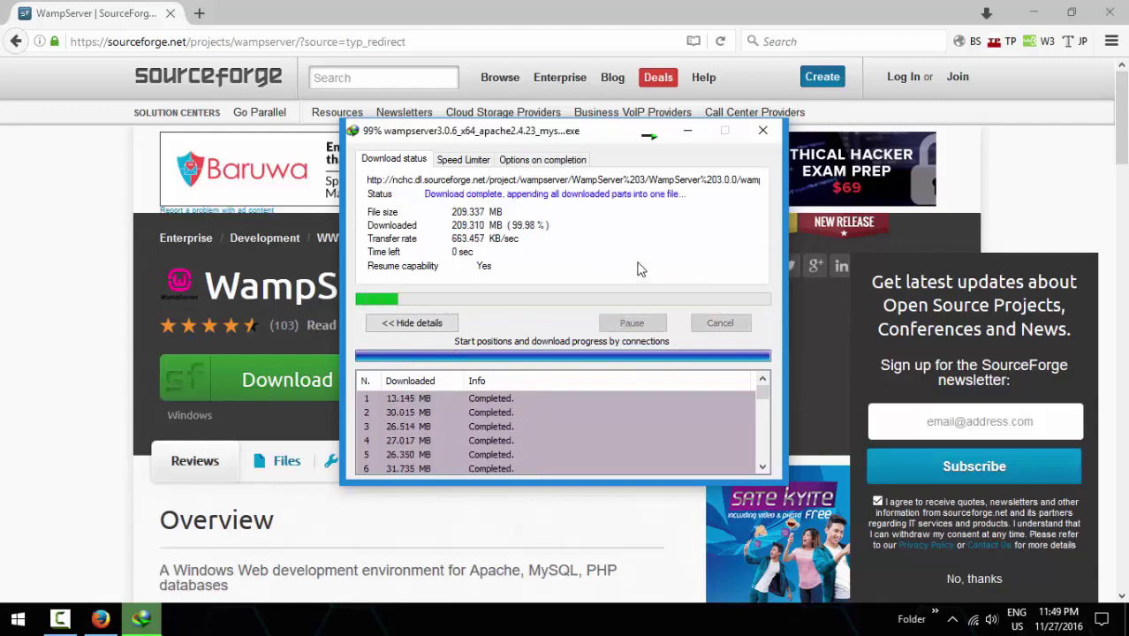
pyautogui.click(618, 359)
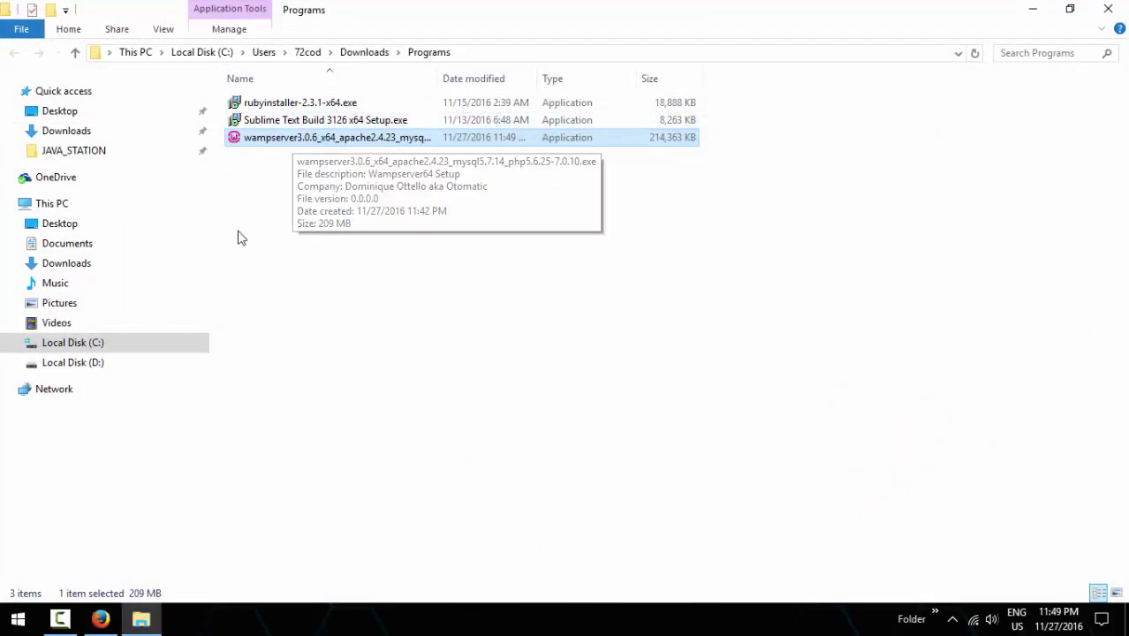
pyautogui.click(296, 172)
pyautogui.doubleClick(319, 141)
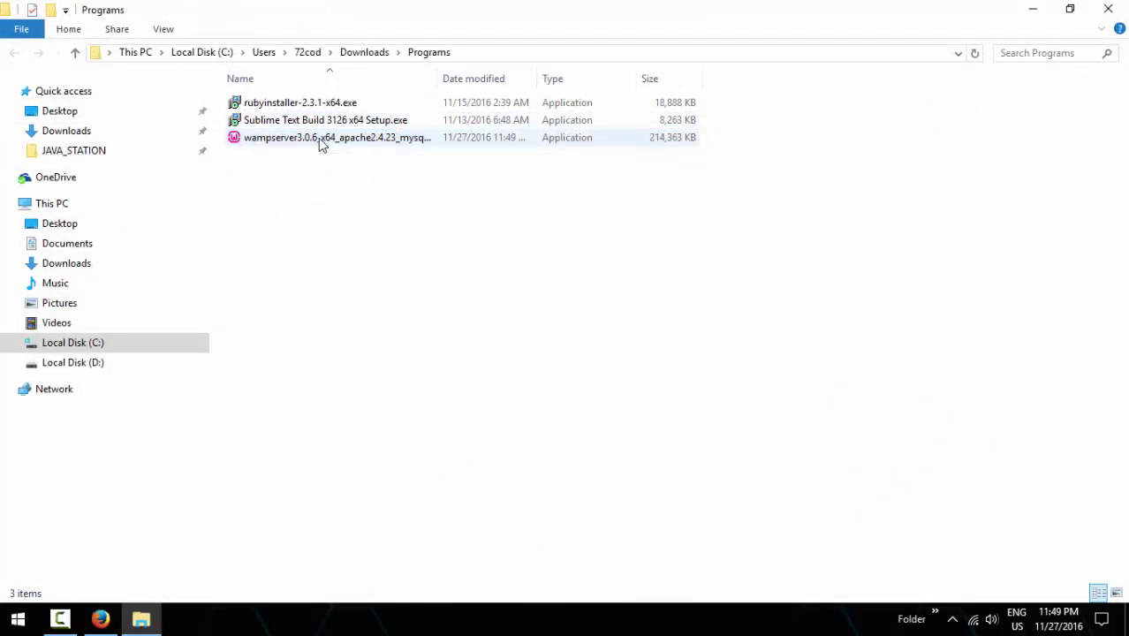
pyautogui.rightClick(367, 196)
pyautogui.click(411, 259)
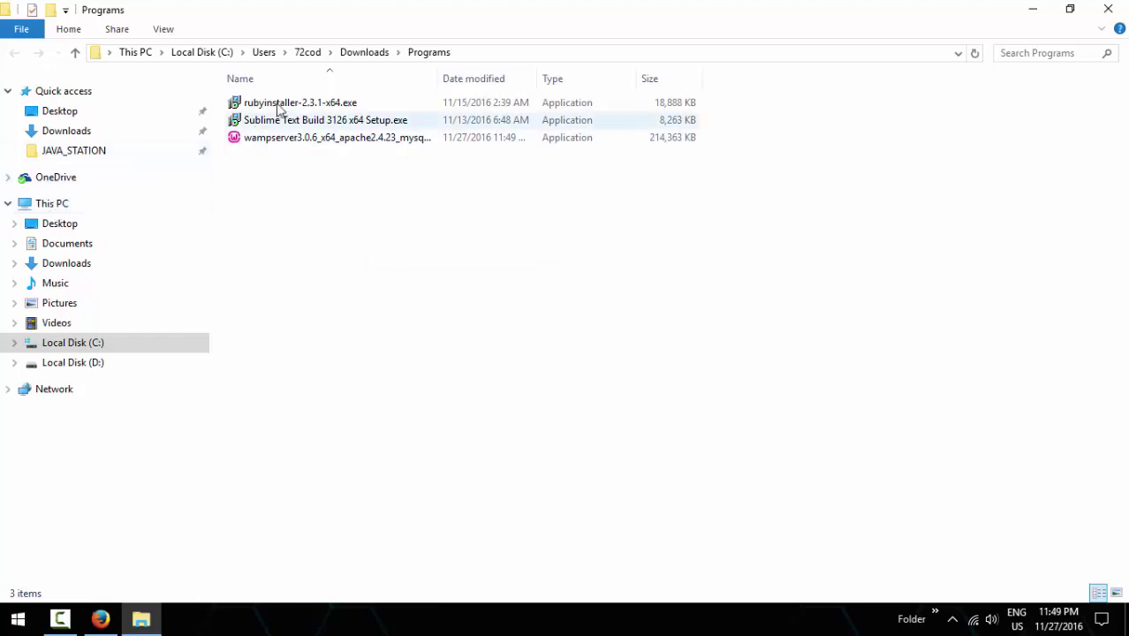
# Step: Look through the Downloads folder, drive D and the Softwares folder
pyautogui.click(366, 54)
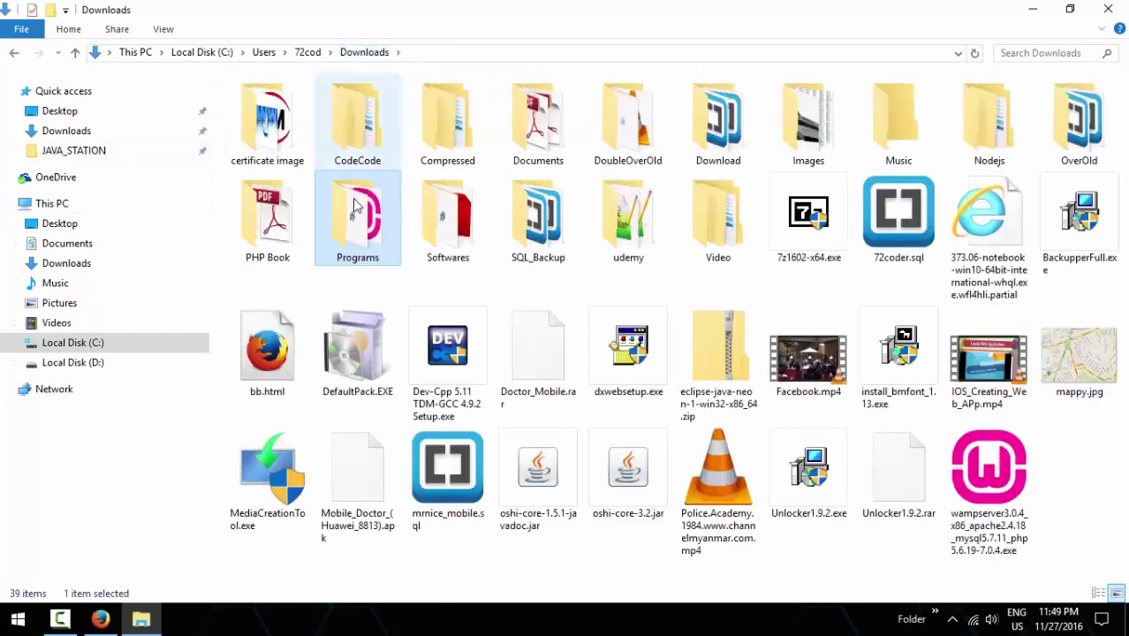
pyautogui.doubleClick(362, 221)
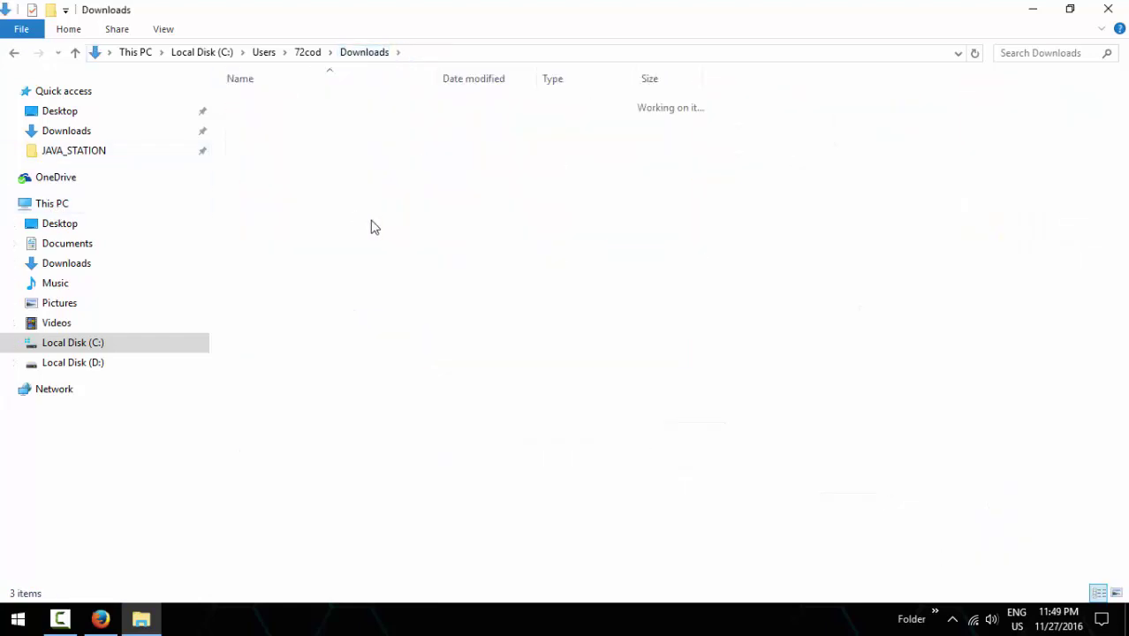
pyautogui.click(62, 206)
pyautogui.moveTo(552, 284); pyautogui.dragTo(519, 287)
pyautogui.click(519, 245)
pyautogui.doubleClick(519, 245)
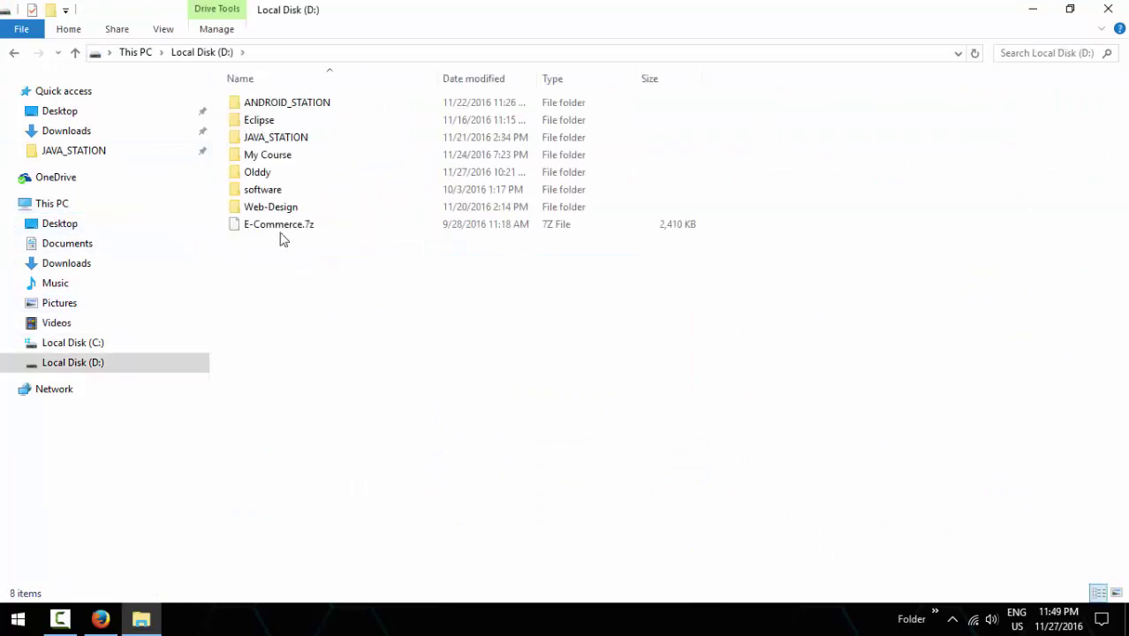
pyautogui.click(67, 263)
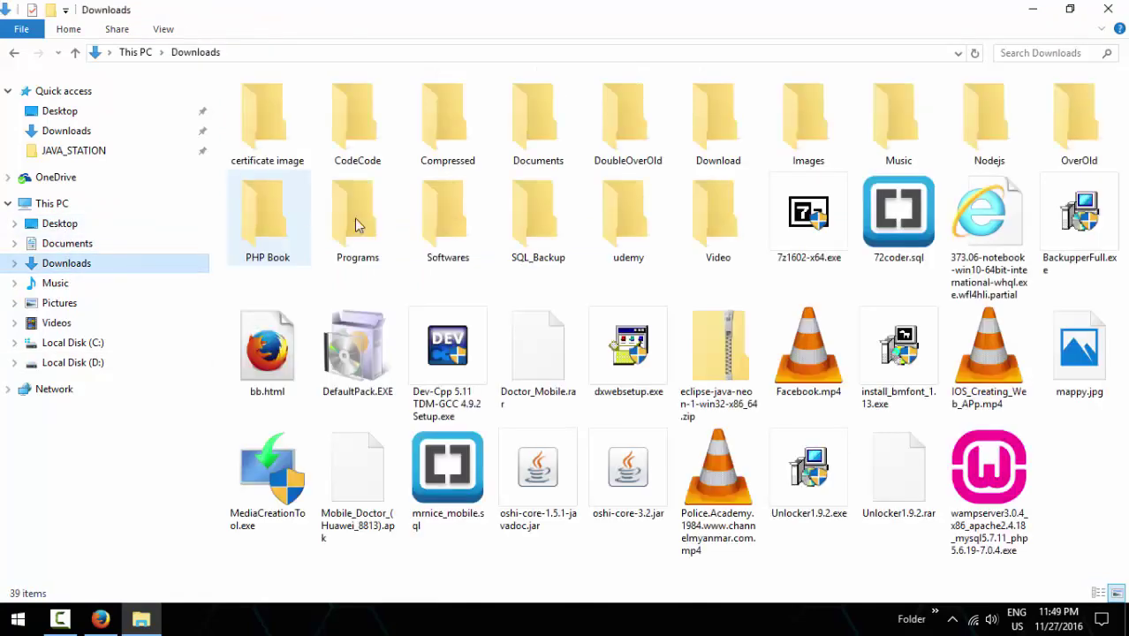
pyautogui.doubleClick(442, 223)
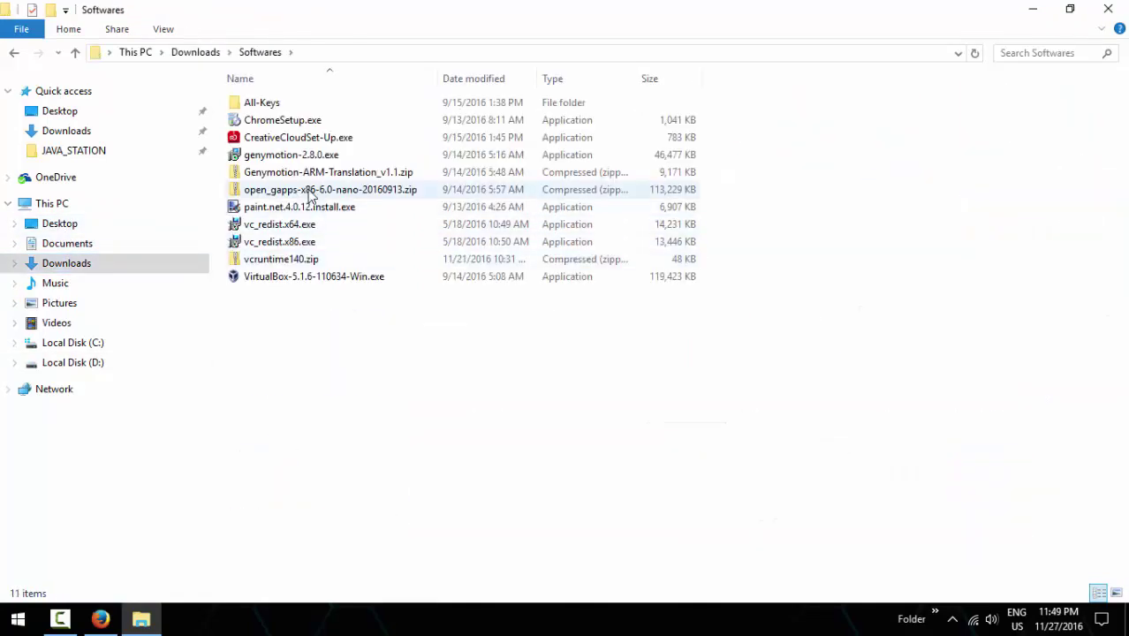
# Step: Run the wampserver3.0.6_x64 installer from the Programs folder in Downloads, using English as the setup language
pyautogui.click(75, 52)
pyautogui.click(367, 240)
pyautogui.doubleClick(367, 240)
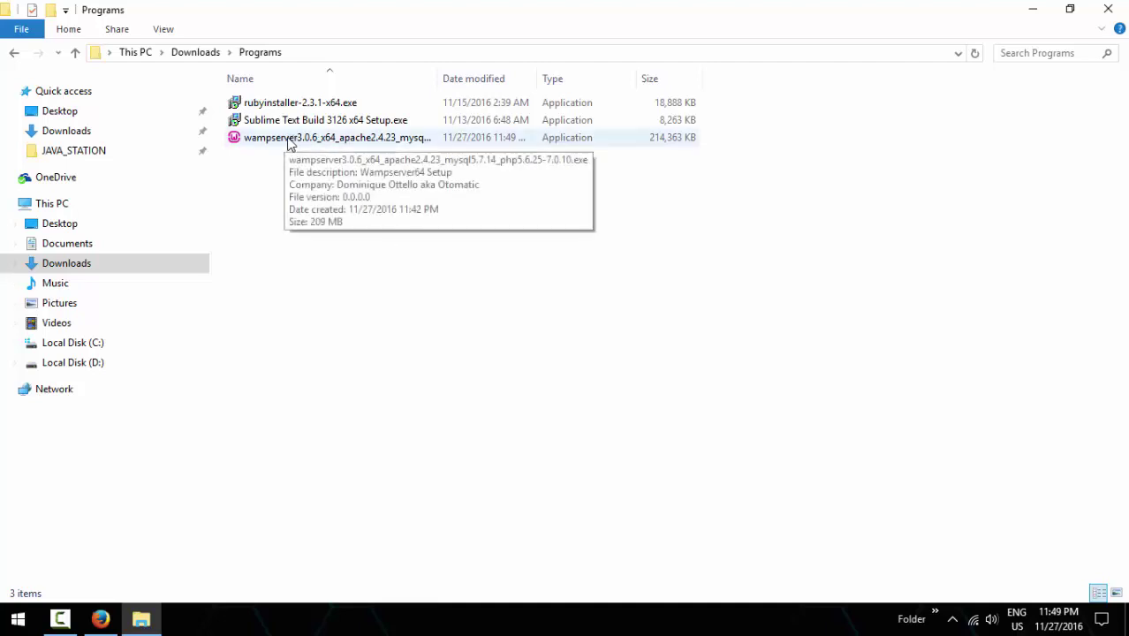
pyautogui.doubleClick(291, 144)
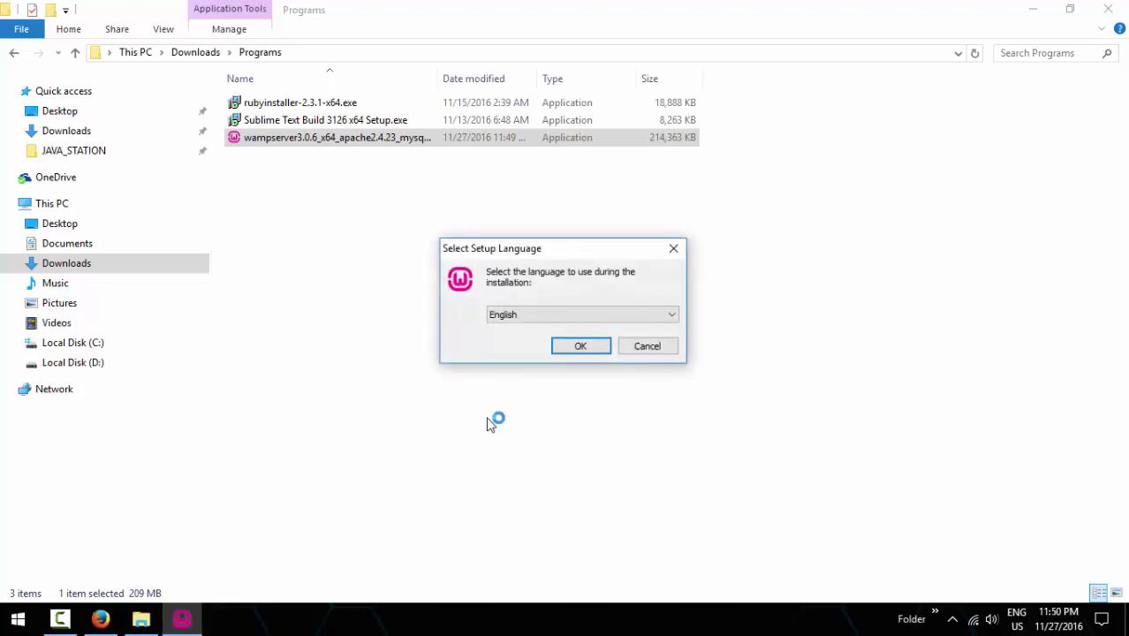
pyautogui.click(566, 318)
pyautogui.click(572, 315)
pyautogui.click(587, 347)
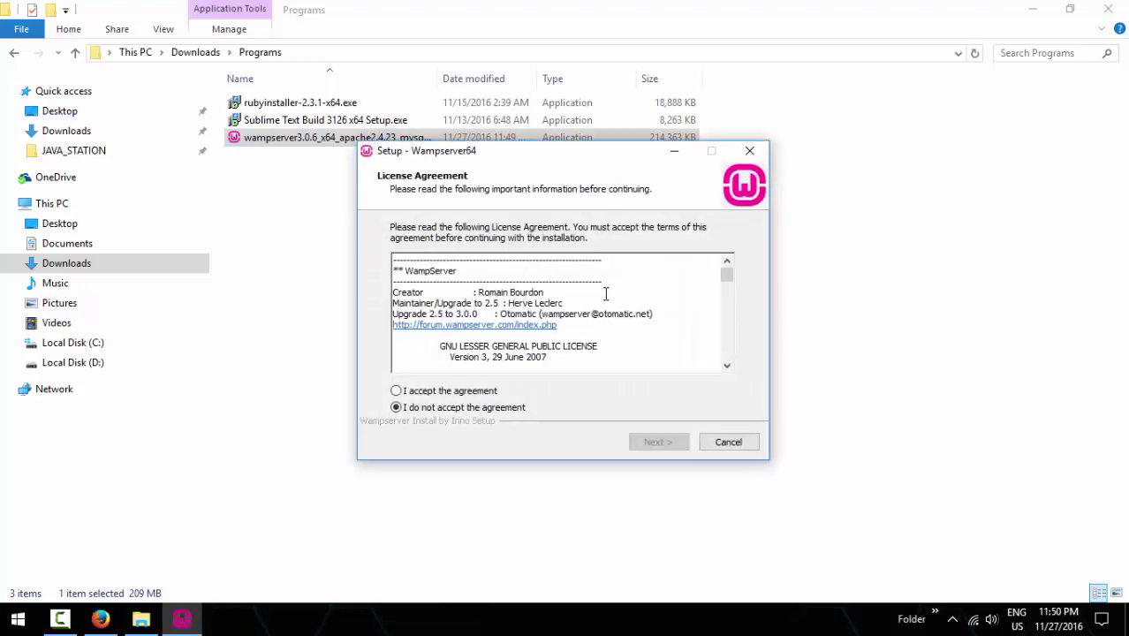
# Step: Accept the WampServer license agreement and continue past the pre-installation information page
pyautogui.click(459, 391)
pyautogui.click(495, 409)
pyautogui.click(438, 394)
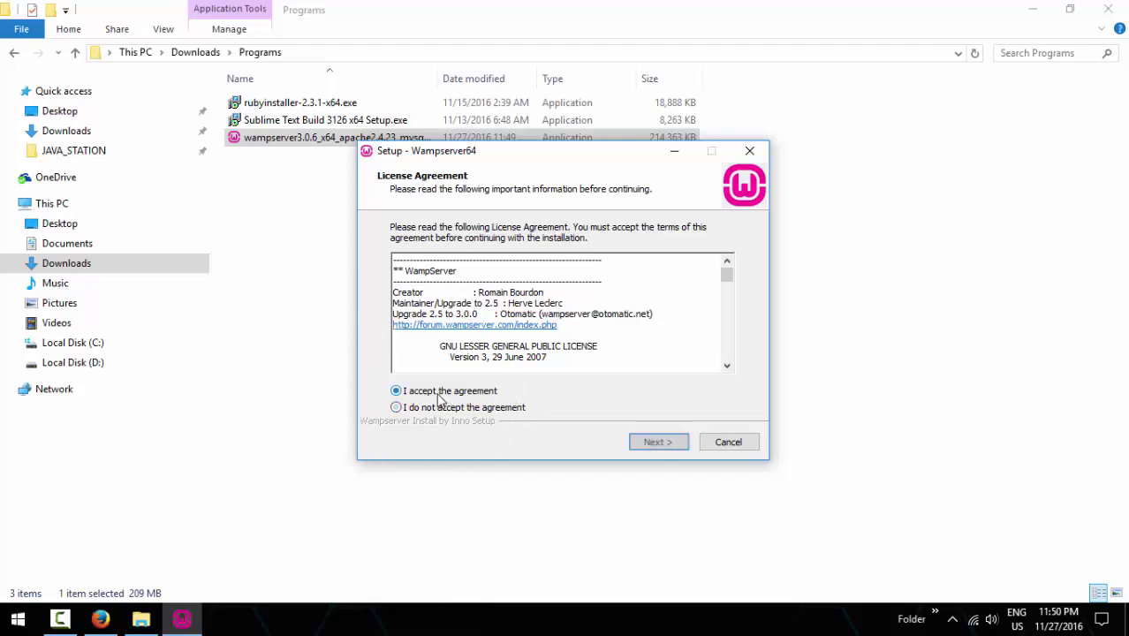
pyautogui.click(654, 443)
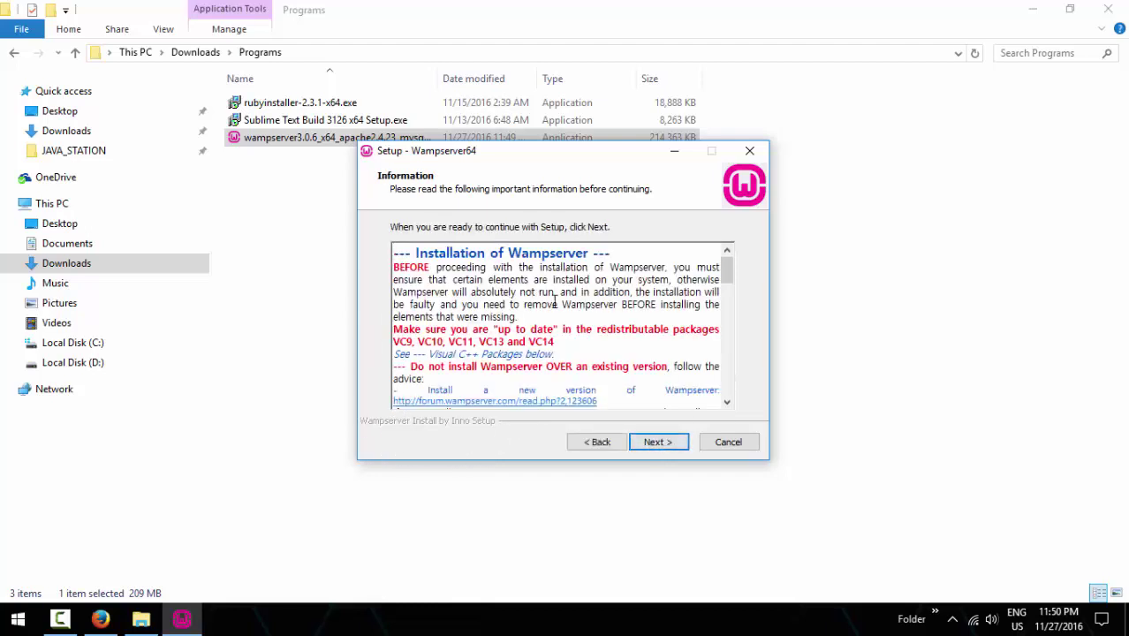
pyautogui.click(656, 445)
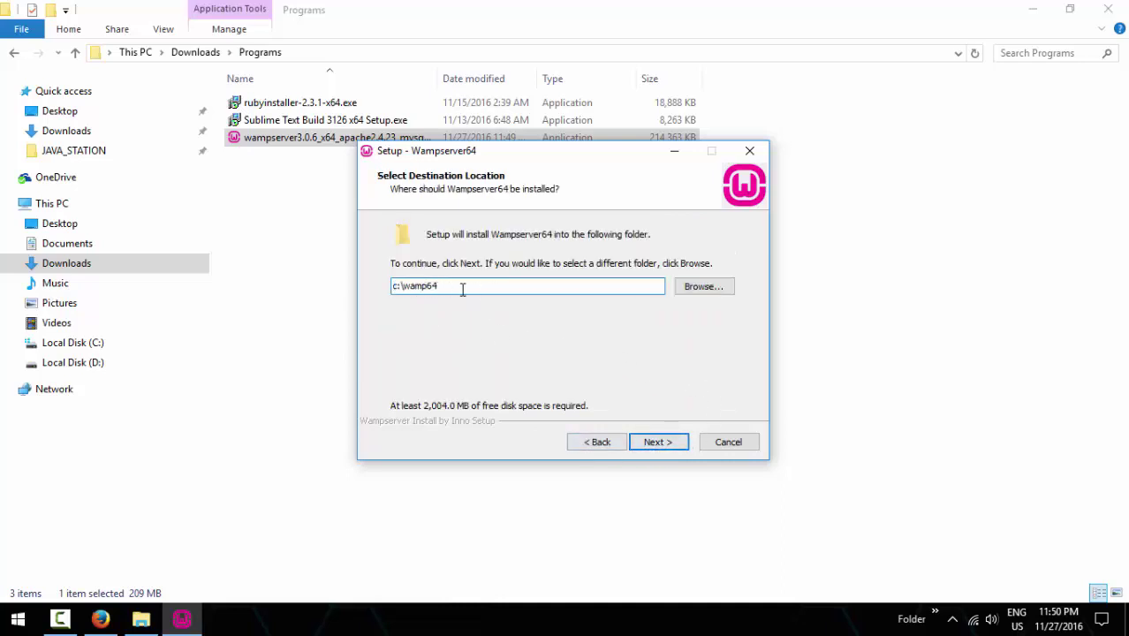
# Step: Set the installation destination to D:\wamp64 and proceed
pyautogui.click(694, 289)
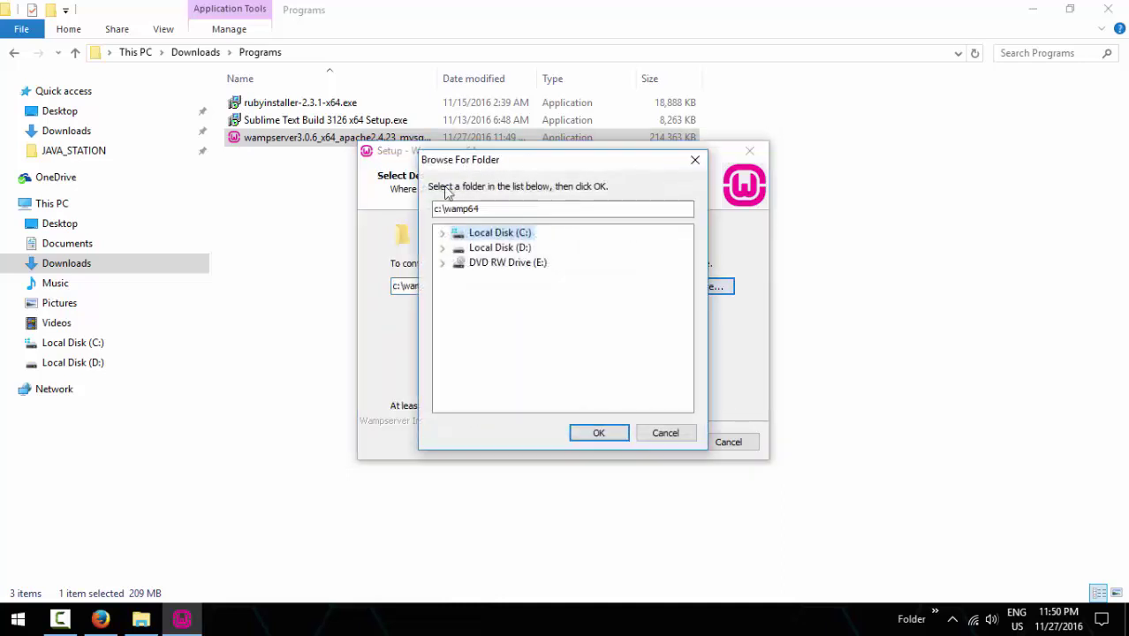
pyautogui.click(494, 248)
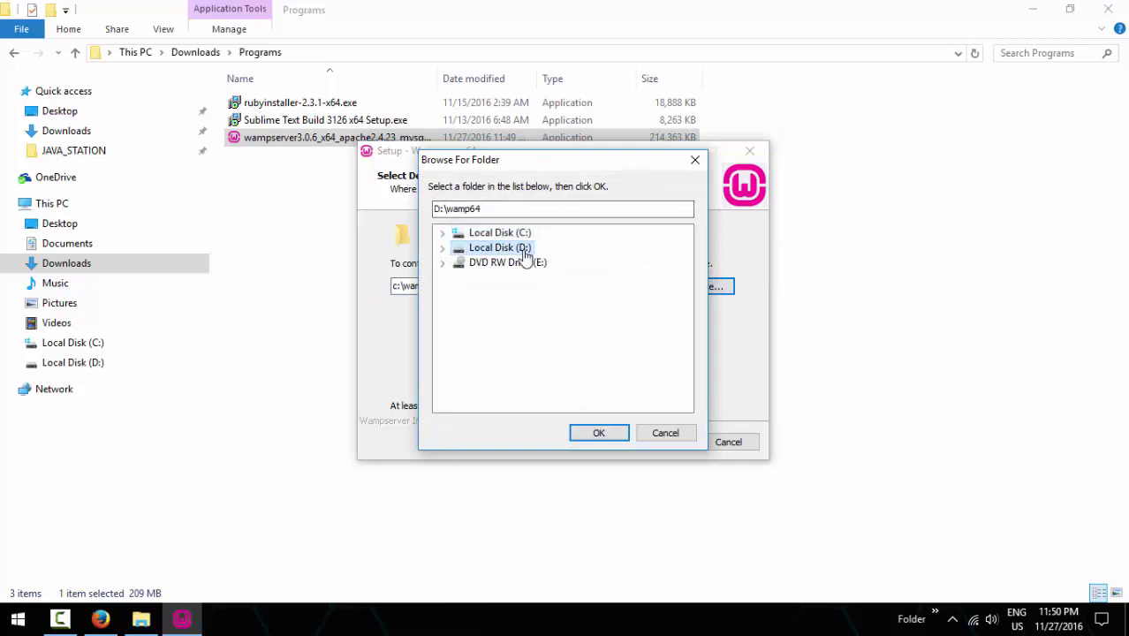
pyautogui.click(592, 432)
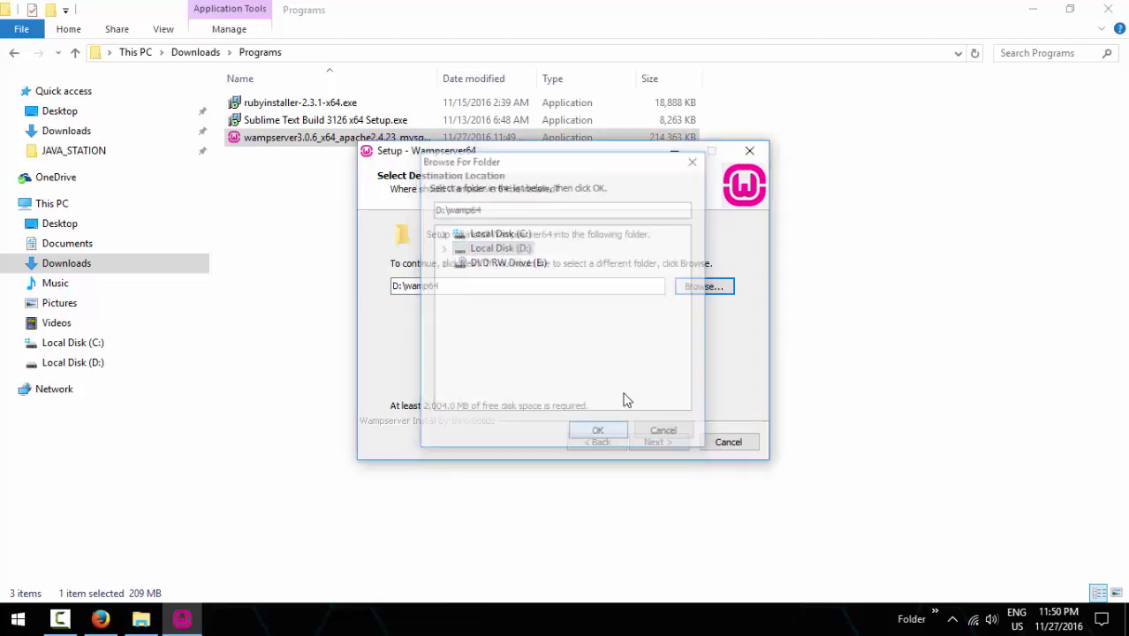
pyautogui.click(407, 291)
pyautogui.doubleClick(430, 286)
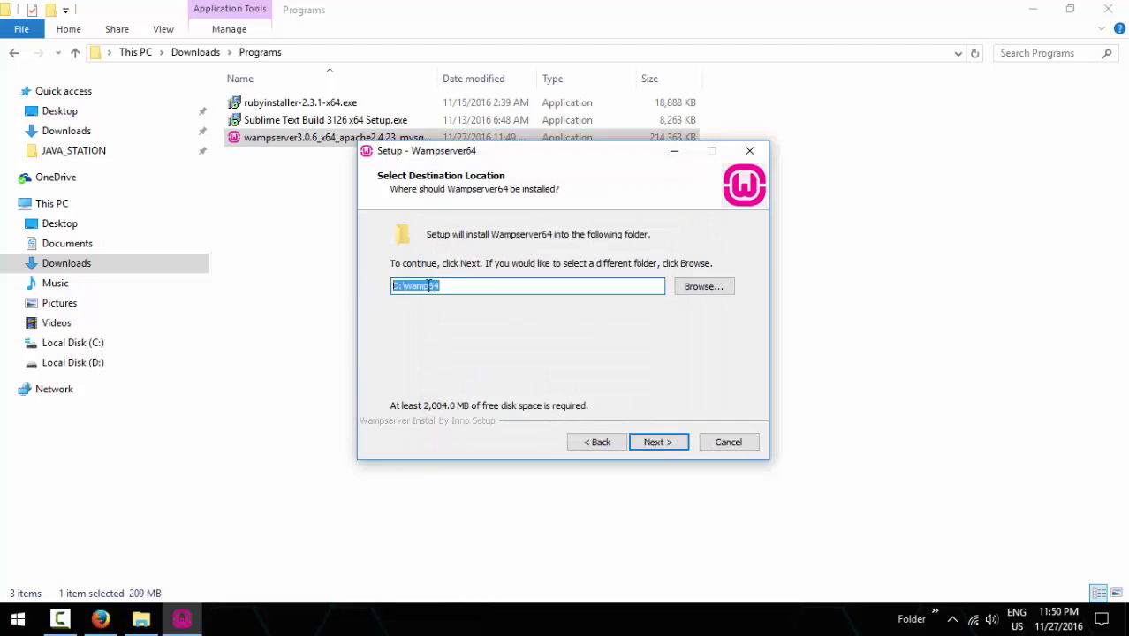
pyautogui.click(658, 441)
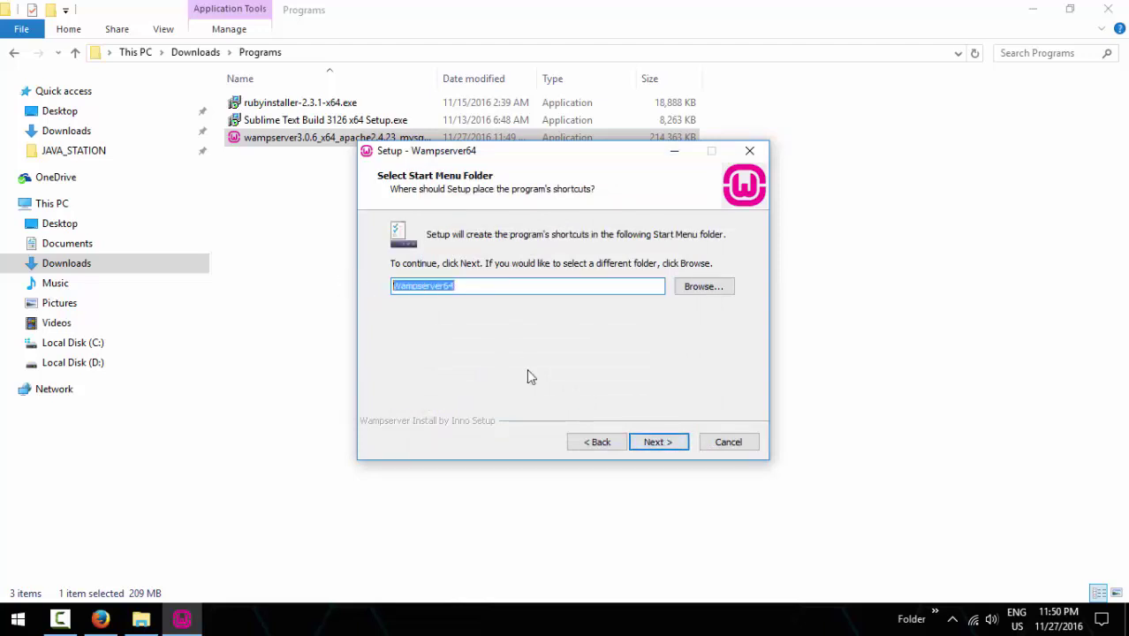
# Step: Install Wampserver64 with Wampserver64 as the Start Menu folder, keeping Internet Explorer as its browser
pyautogui.click(658, 441)
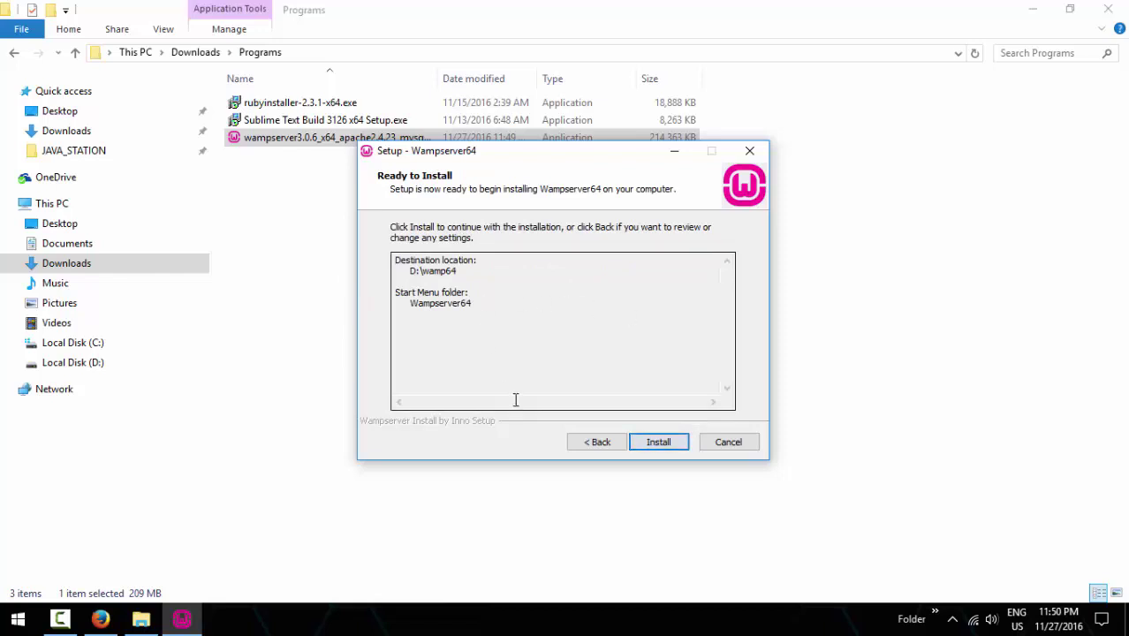
pyautogui.click(659, 441)
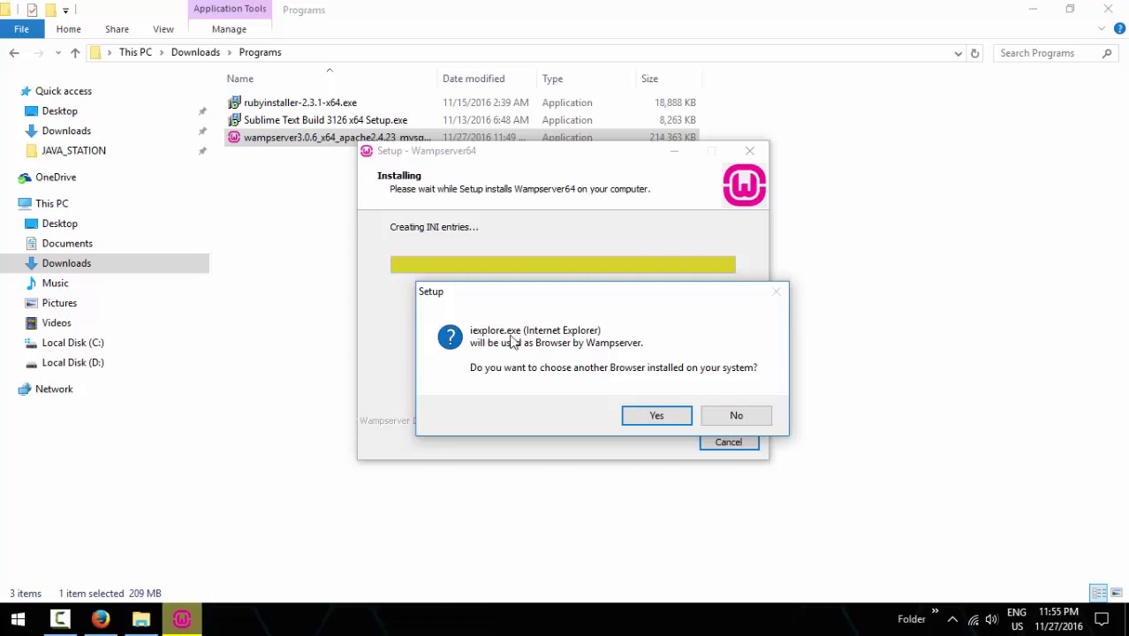
pyautogui.click(746, 417)
pyautogui.click(747, 423)
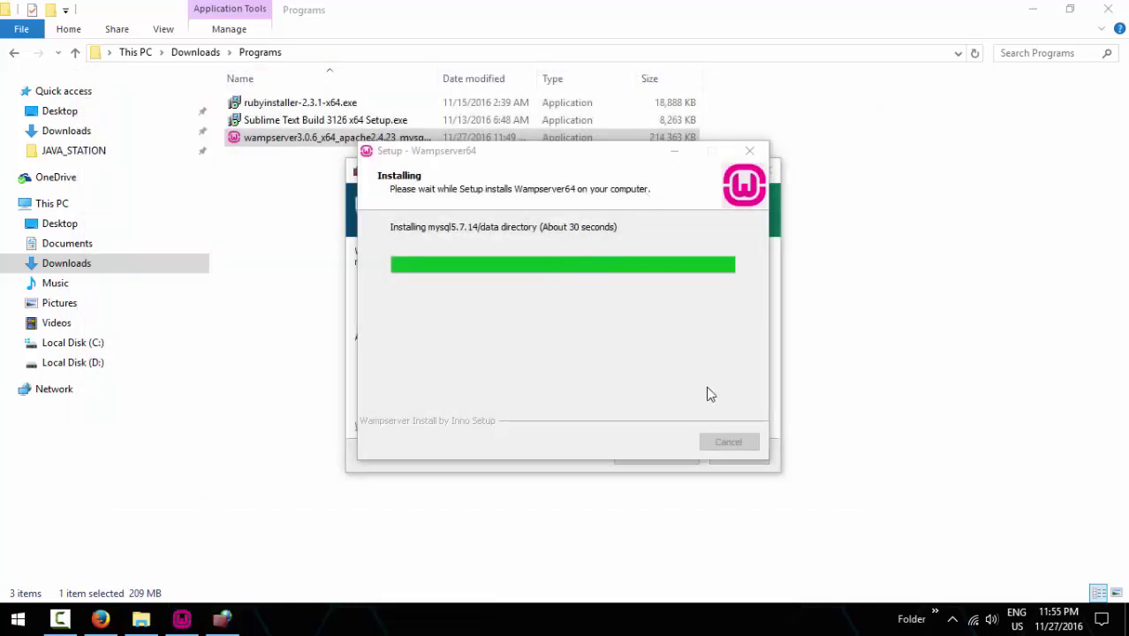
# Step: Allow Apache HTTP Server through the Windows Firewall on public networks and finish the setup wizard
pyautogui.click(350, 240)
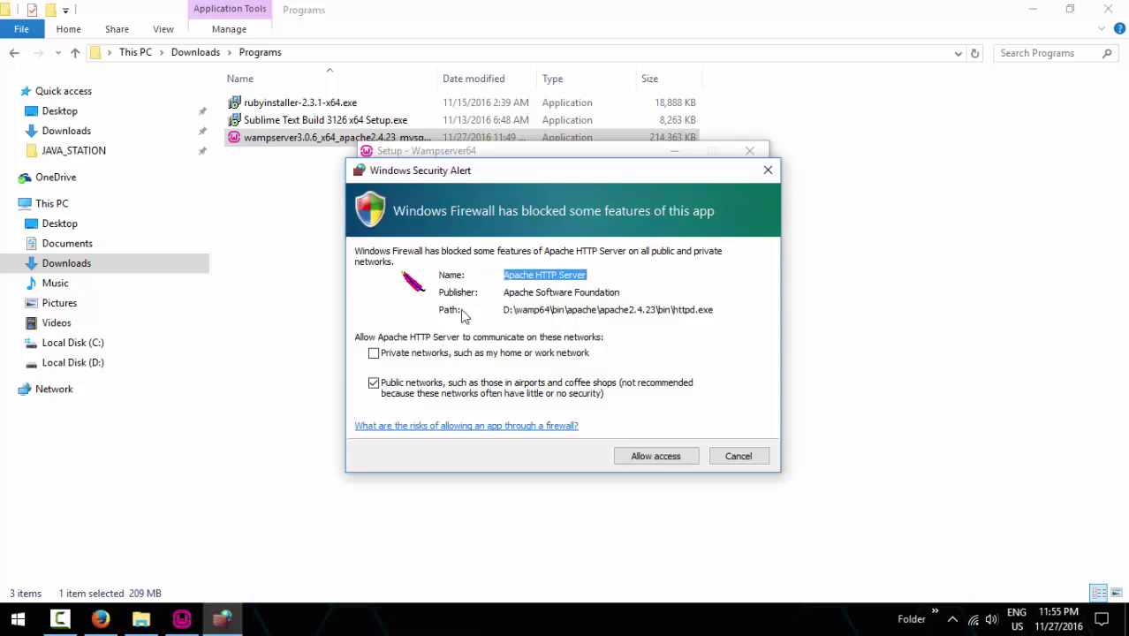
pyautogui.click(678, 458)
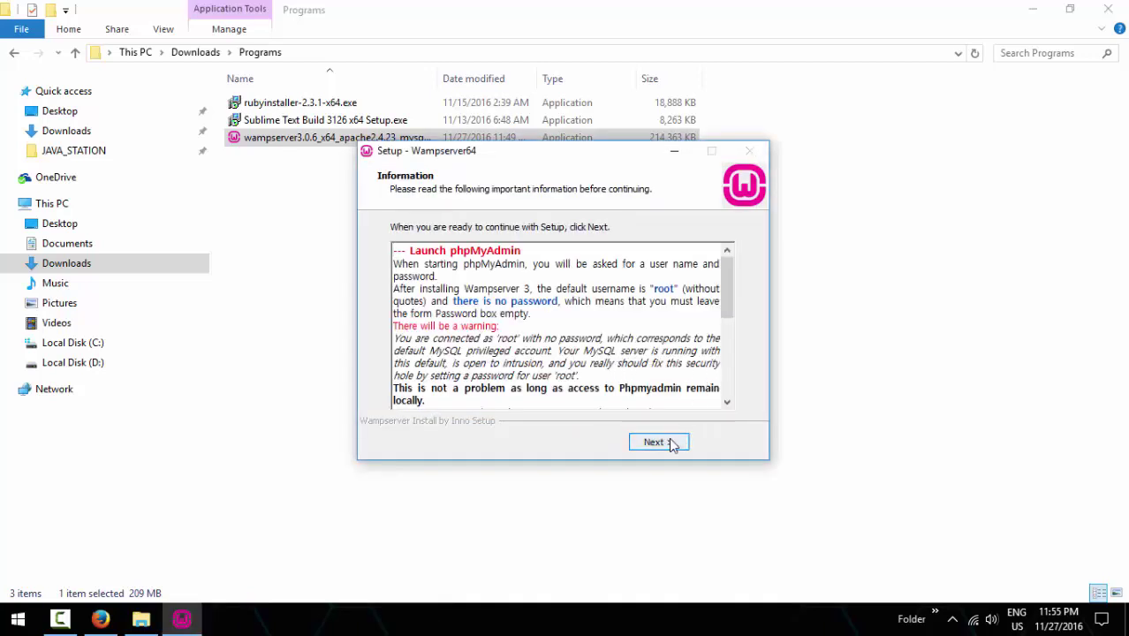
pyautogui.click(668, 442)
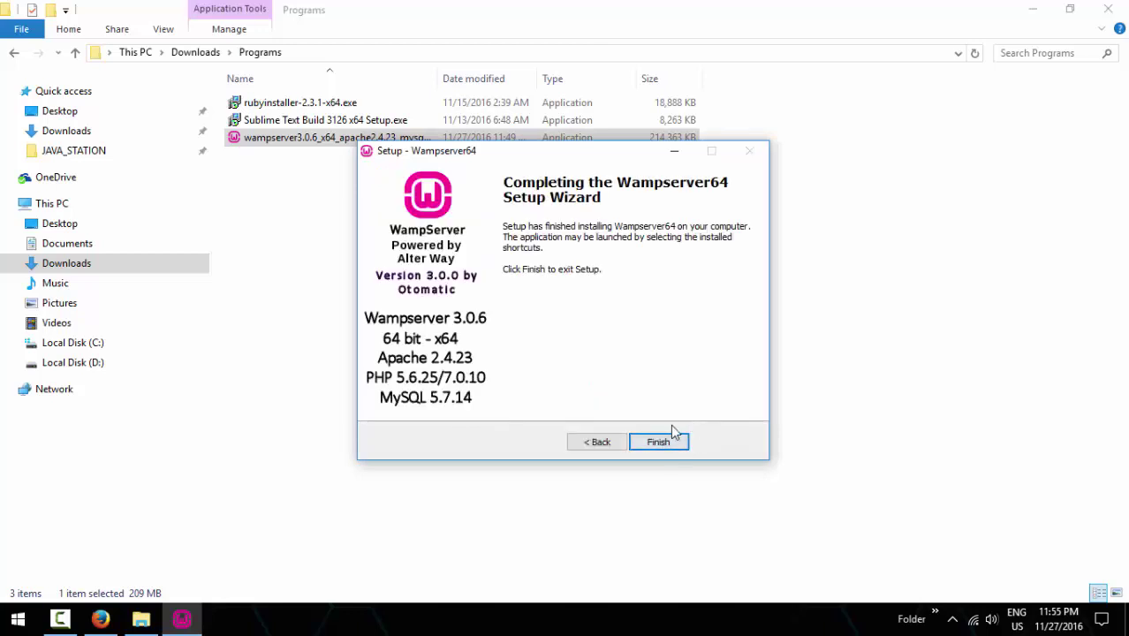
pyautogui.click(659, 443)
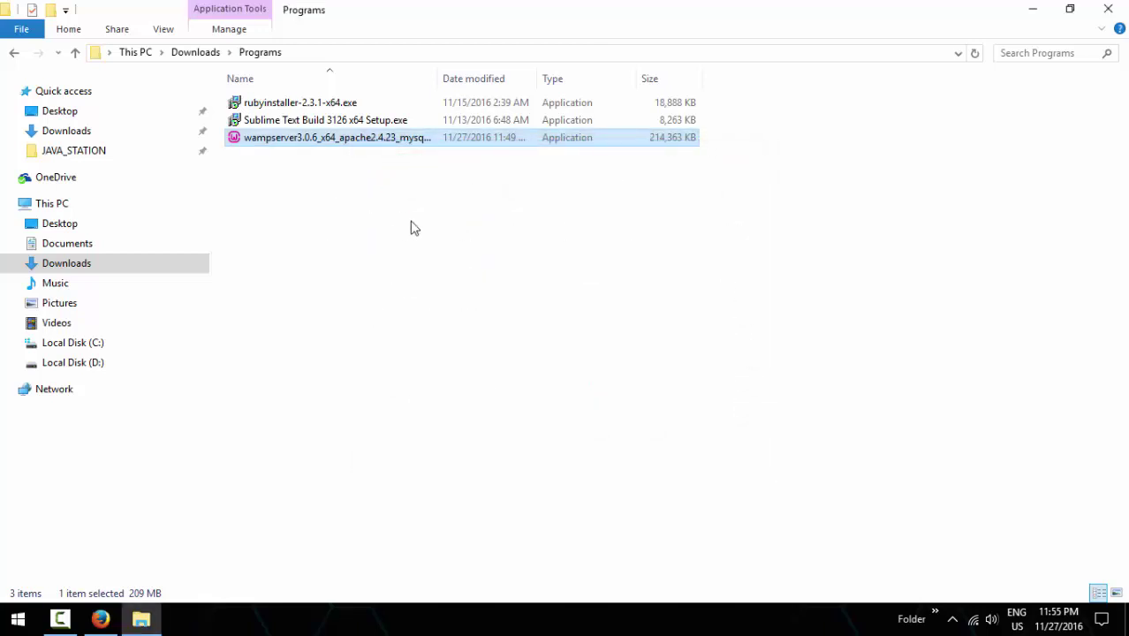
# Step: Open the wamp64 folder on drive D and examine its installed files and folders
pyautogui.rightClick(409, 227)
pyautogui.click(454, 290)
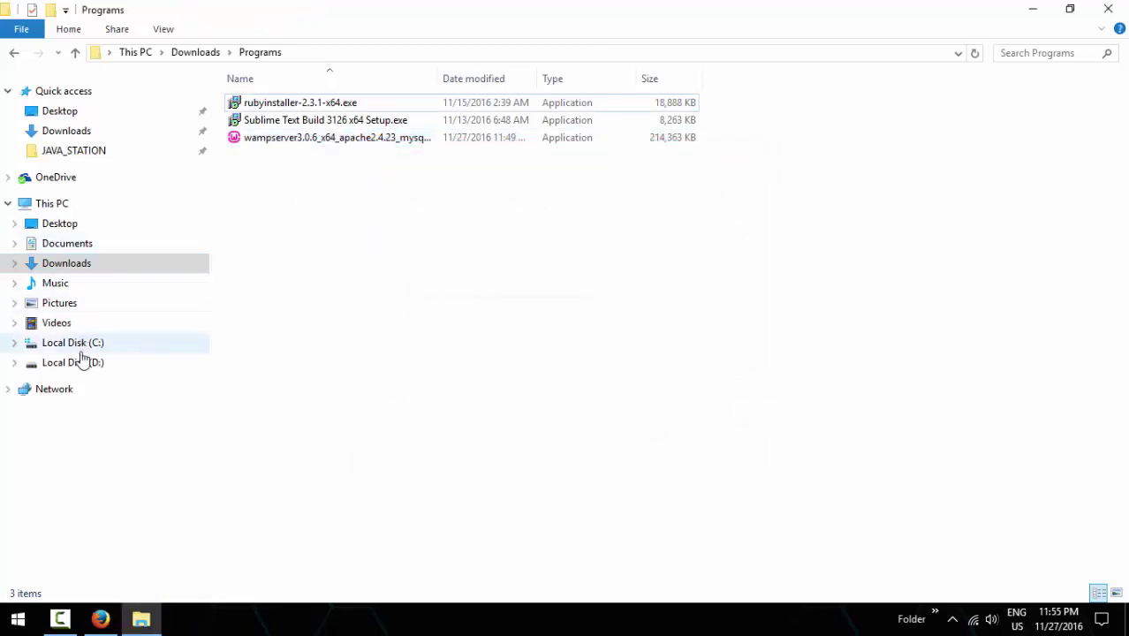
pyautogui.click(153, 365)
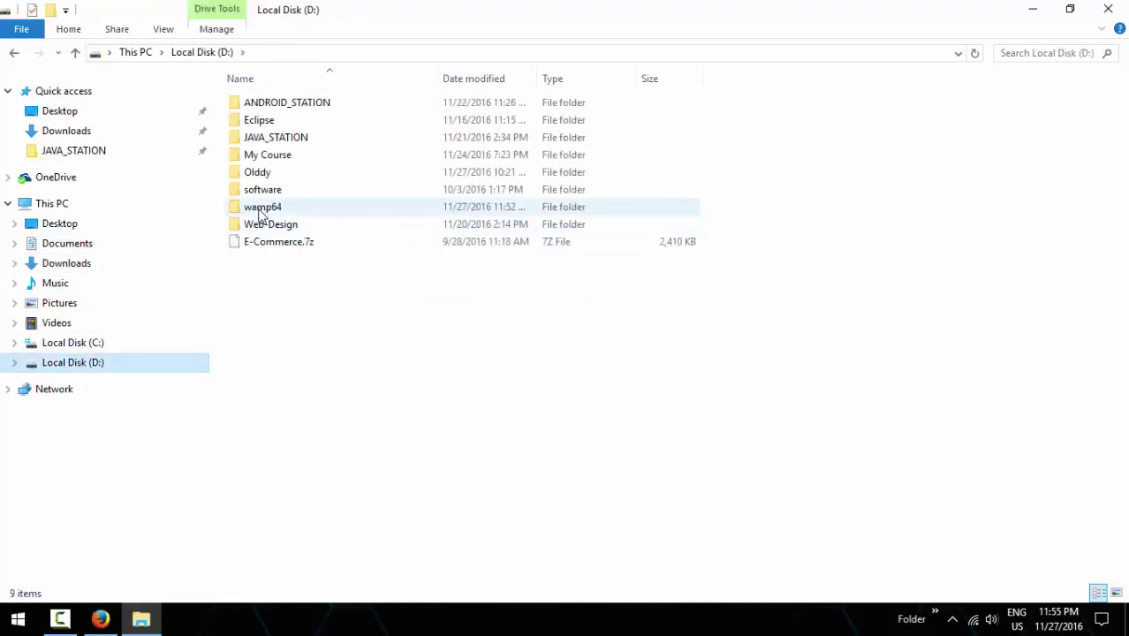
pyautogui.doubleClick(261, 208)
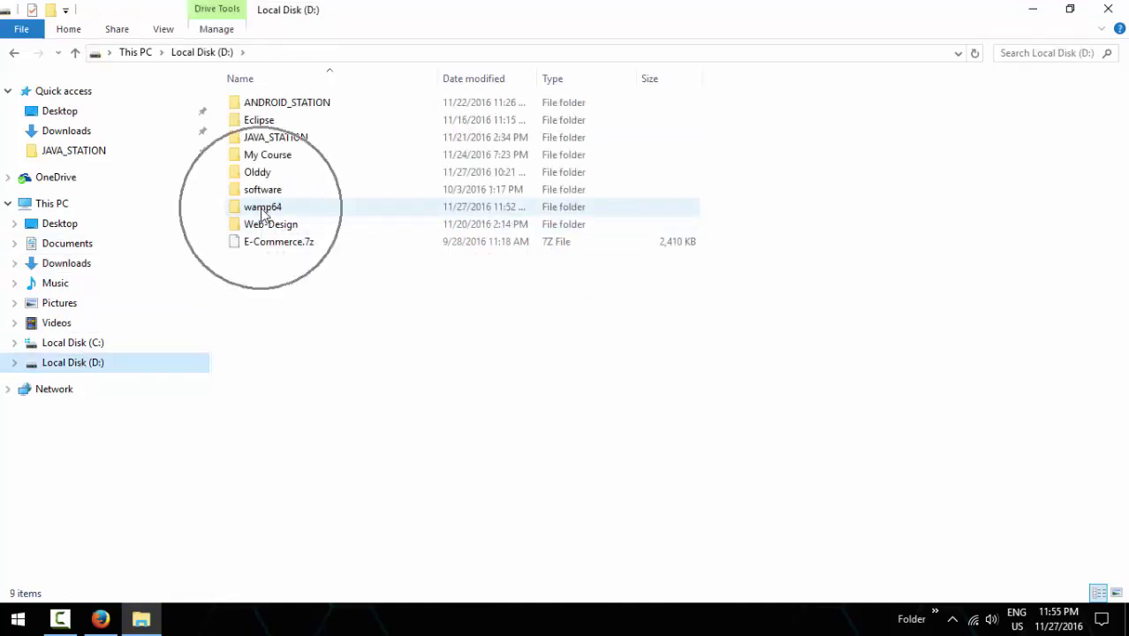
pyautogui.moveTo(323, 510); pyautogui.dragTo(228, 73)
pyautogui.click(872, 231)
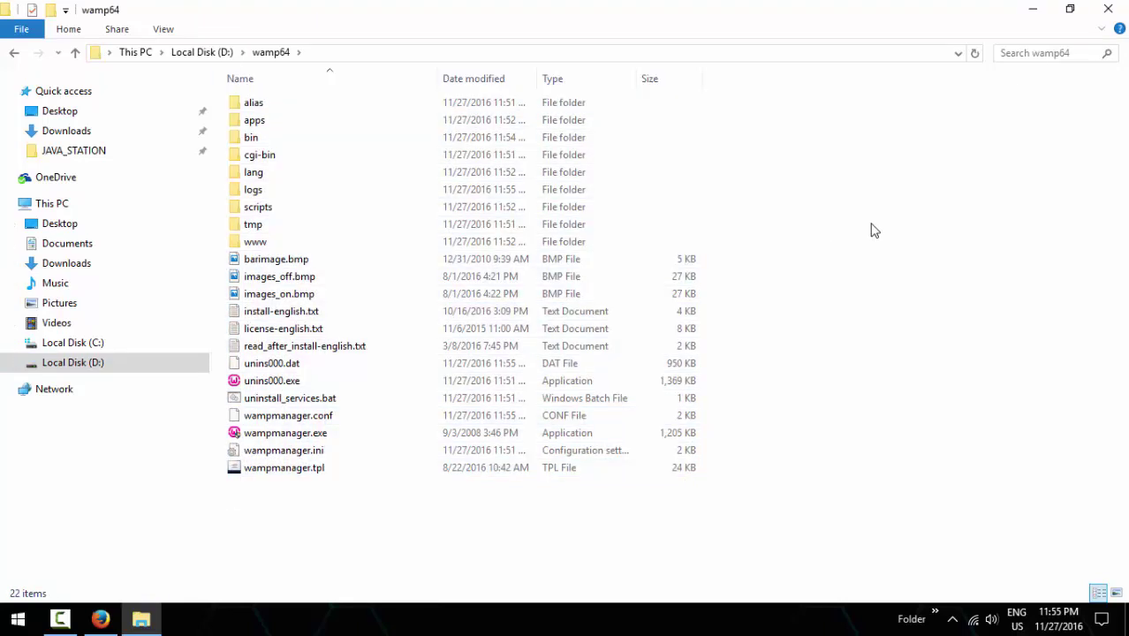
# Step: Return to drive D, open the www folder inside wamp64 and select index.php
pyautogui.click(67, 364)
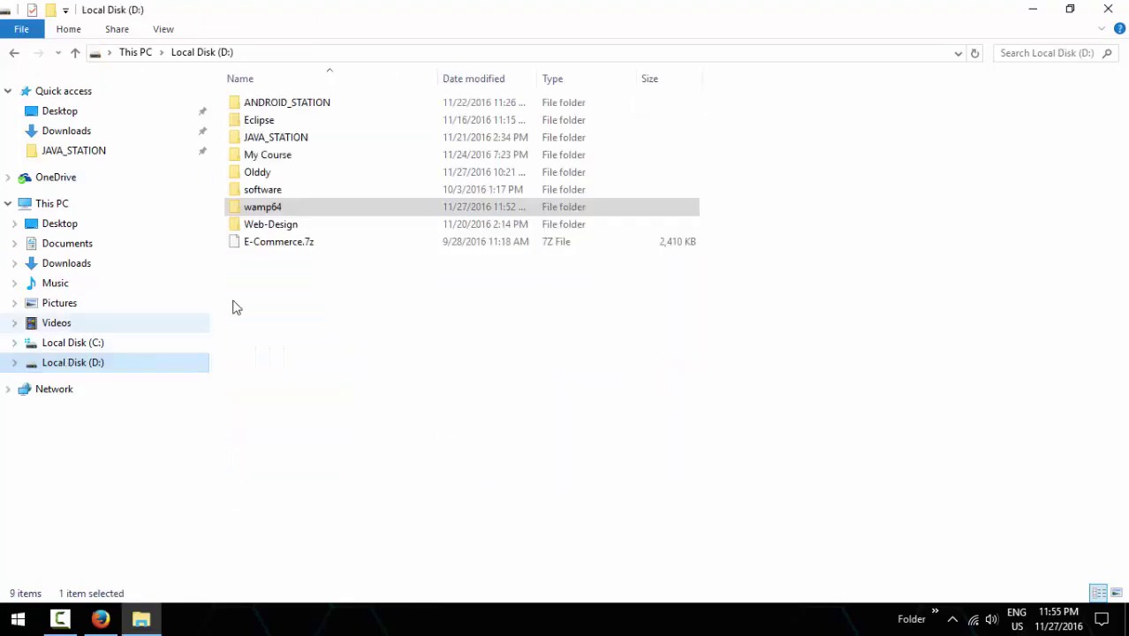
pyautogui.doubleClick(267, 208)
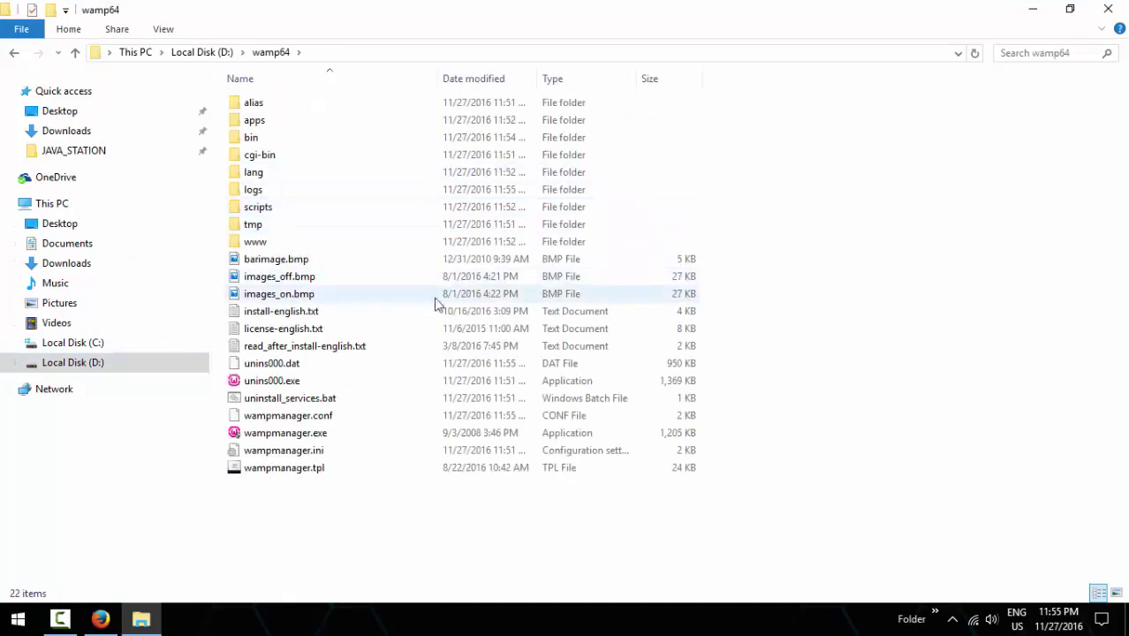
pyautogui.doubleClick(256, 243)
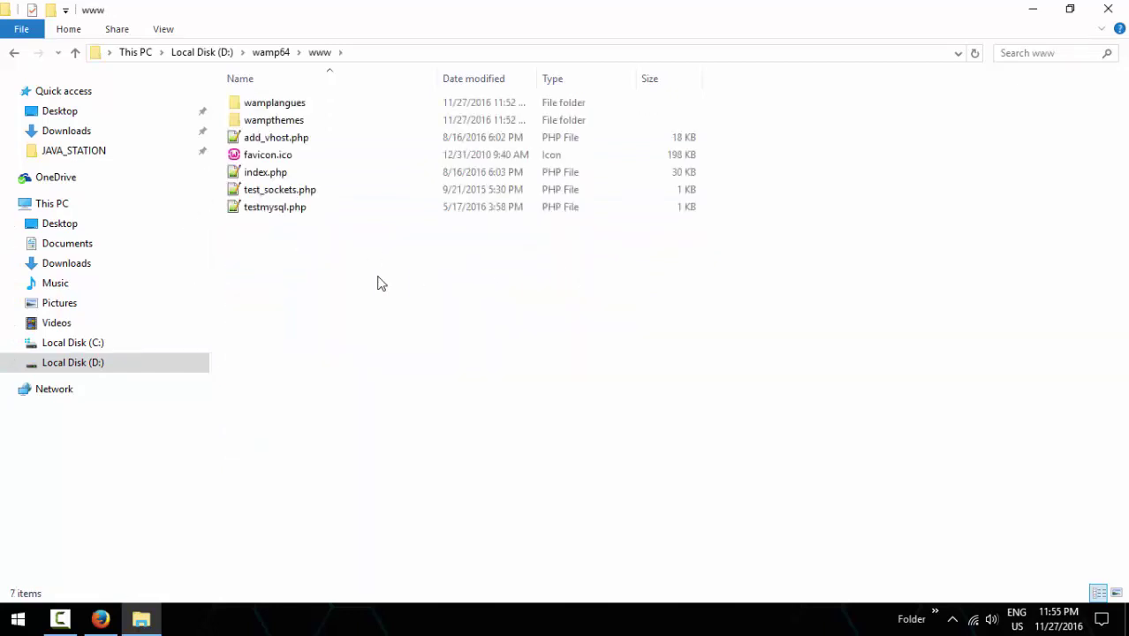
pyautogui.click(254, 175)
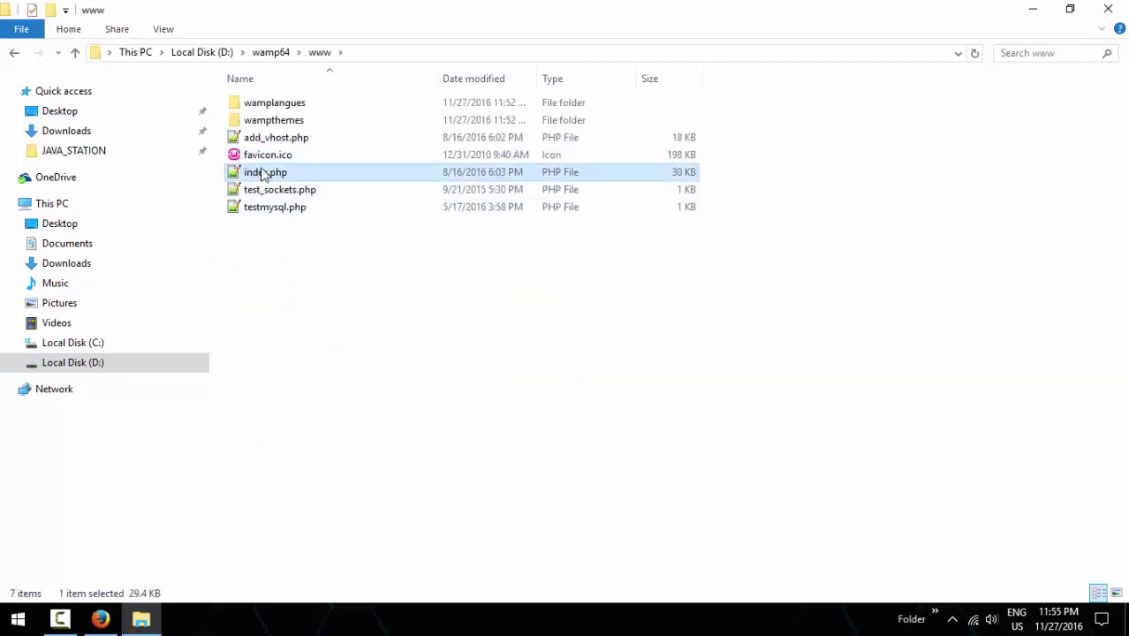
# Step: Open index.php from the www folder in Notepad++, examine its code and close the editor
pyautogui.rightClick(262, 174)
pyautogui.click(341, 251)
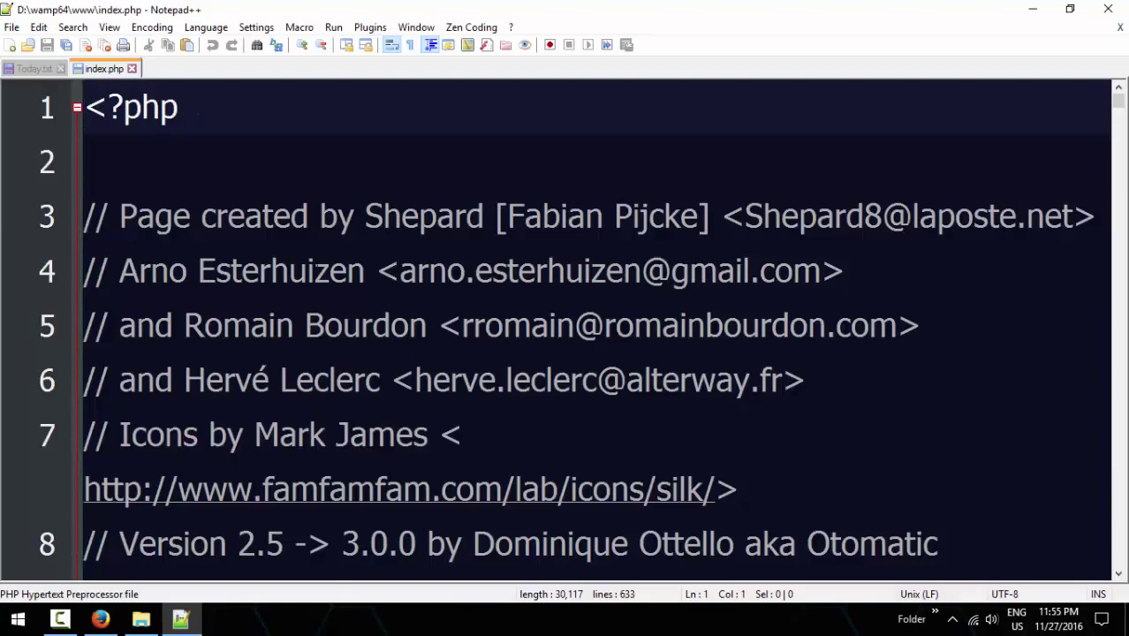
pyautogui.scroll(-12, 565, 327)
pyautogui.scroll(2, 565, 327)
pyautogui.scroll(-6, 326, 279)
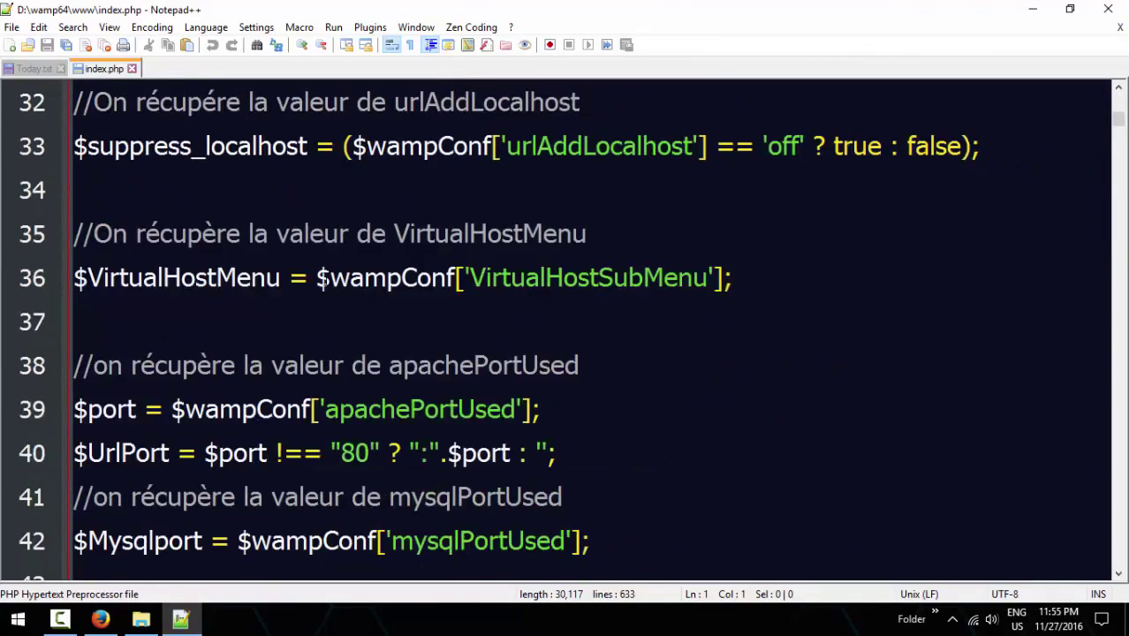
pyautogui.click(1109, 9)
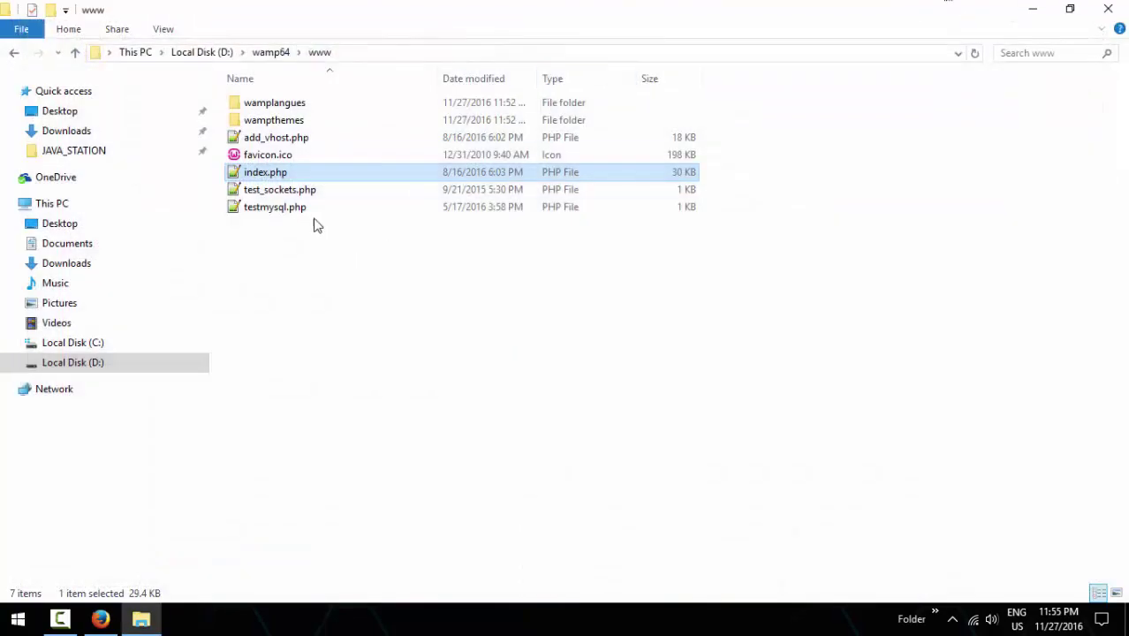
pyautogui.click(100, 618)
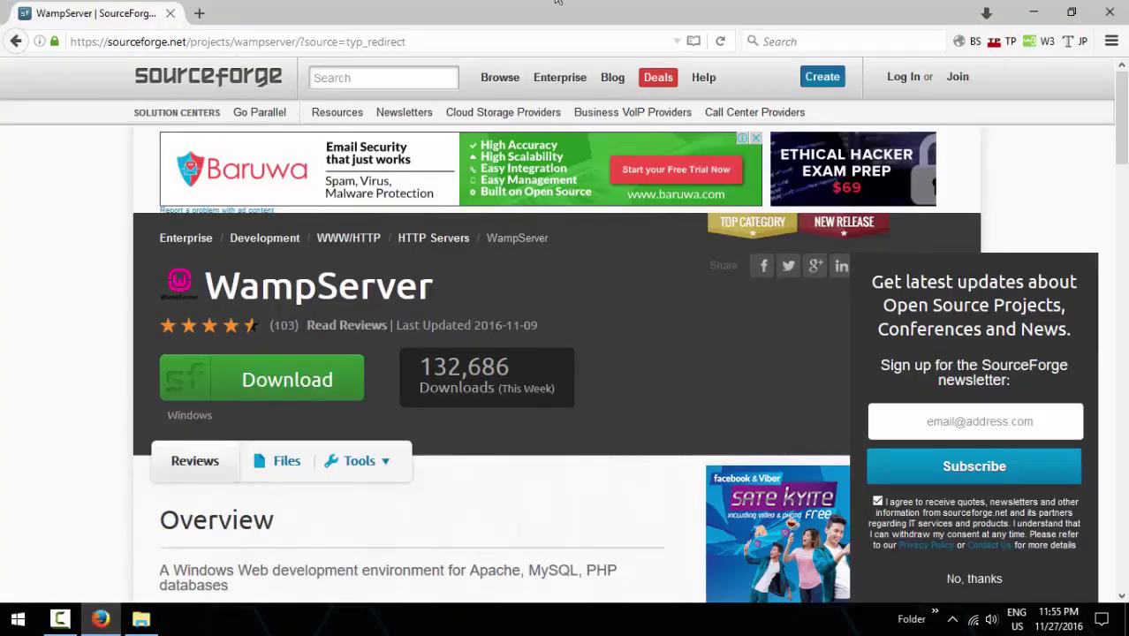
pyautogui.click(1033, 13)
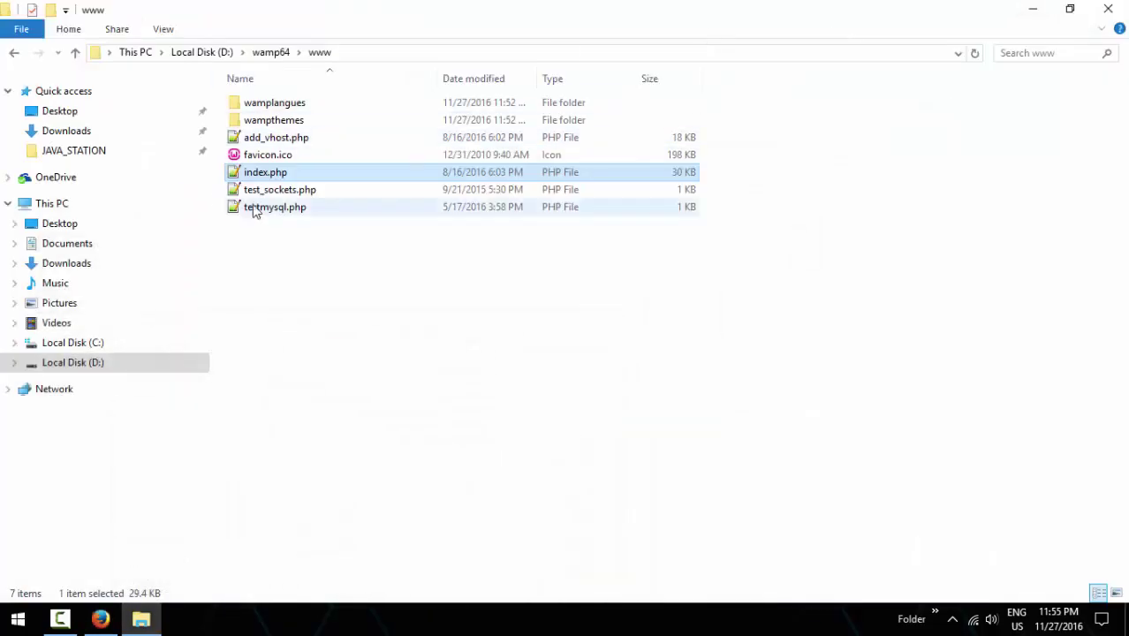
pyautogui.rightClick(378, 271)
pyautogui.click(433, 333)
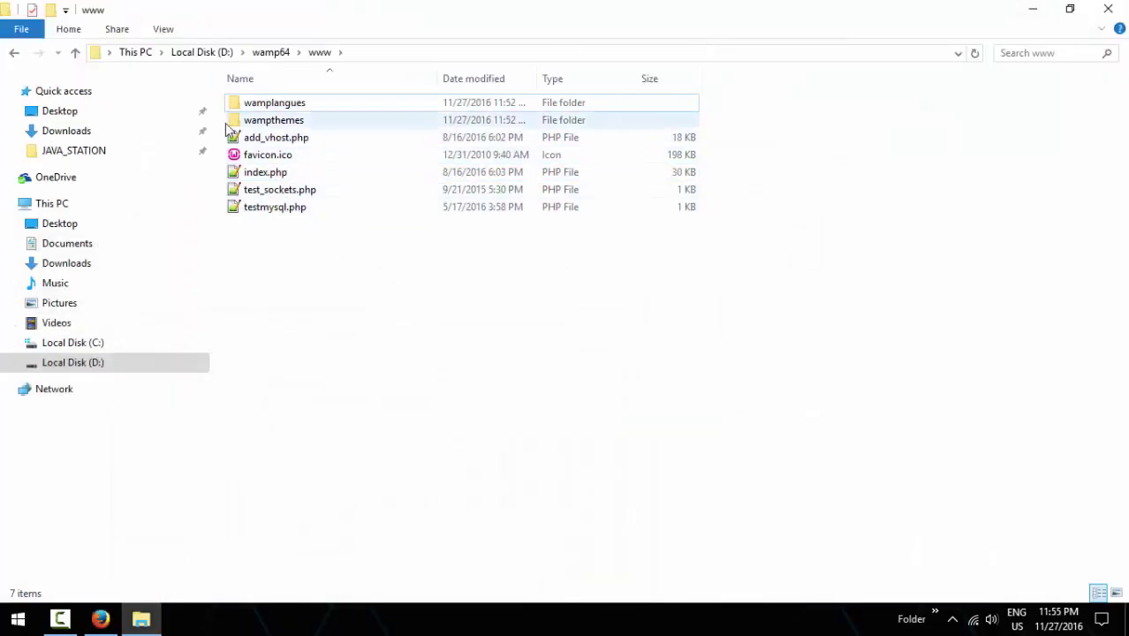
# Step: Return to drive D, open the wamp64 folder and launch wampmanager.exe
pyautogui.click(75, 53)
pyautogui.click(74, 53)
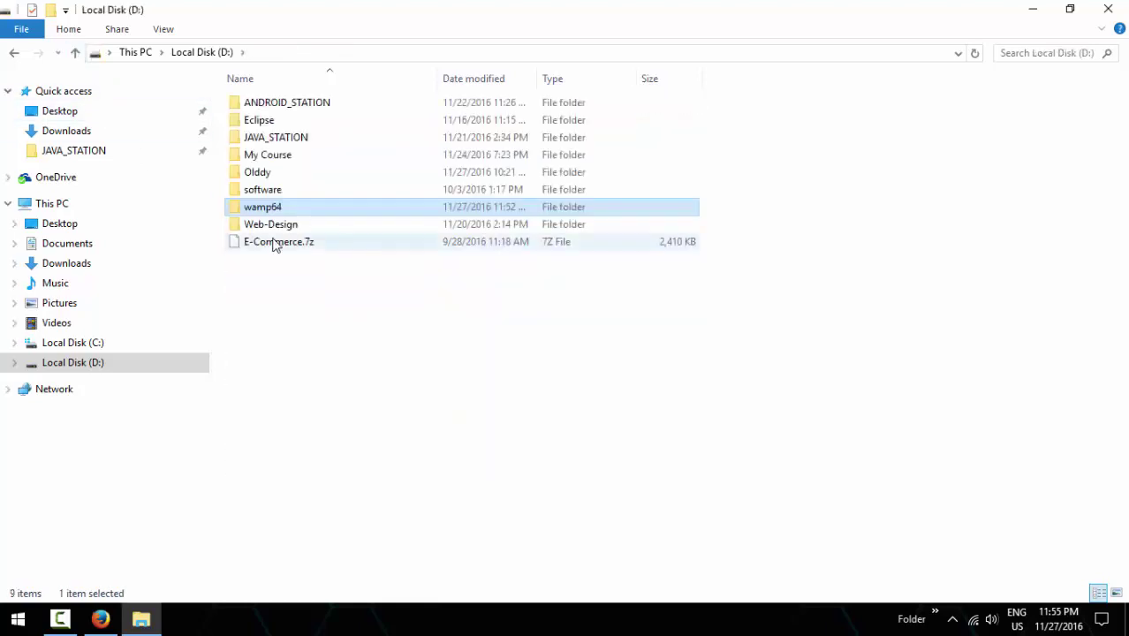
pyautogui.doubleClick(280, 215)
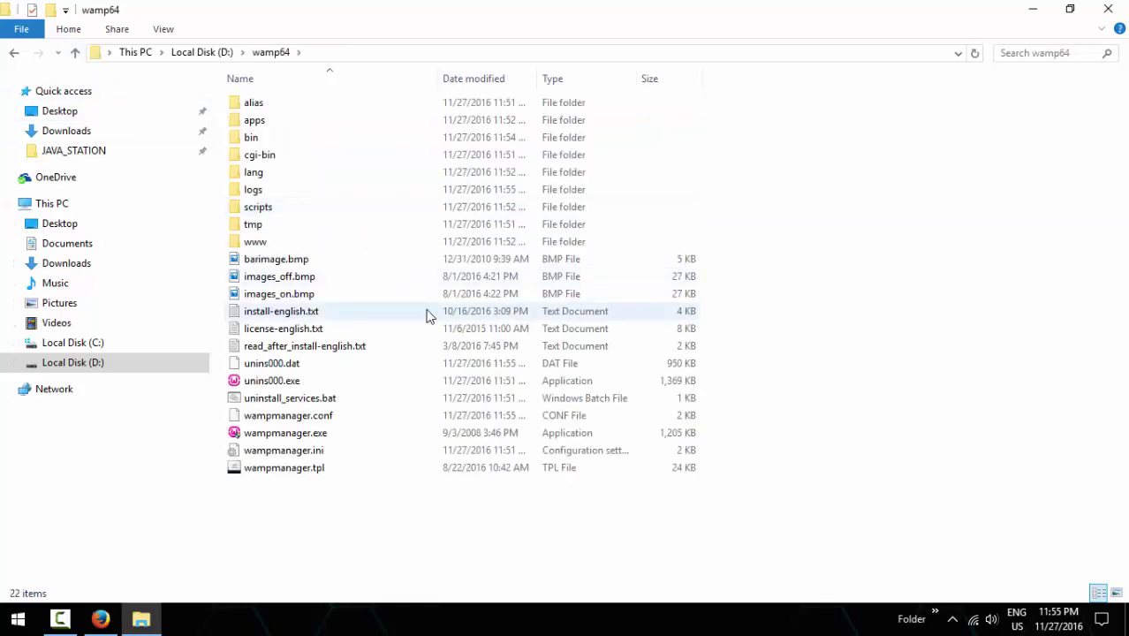
pyautogui.click(292, 438)
pyautogui.doubleClick(294, 439)
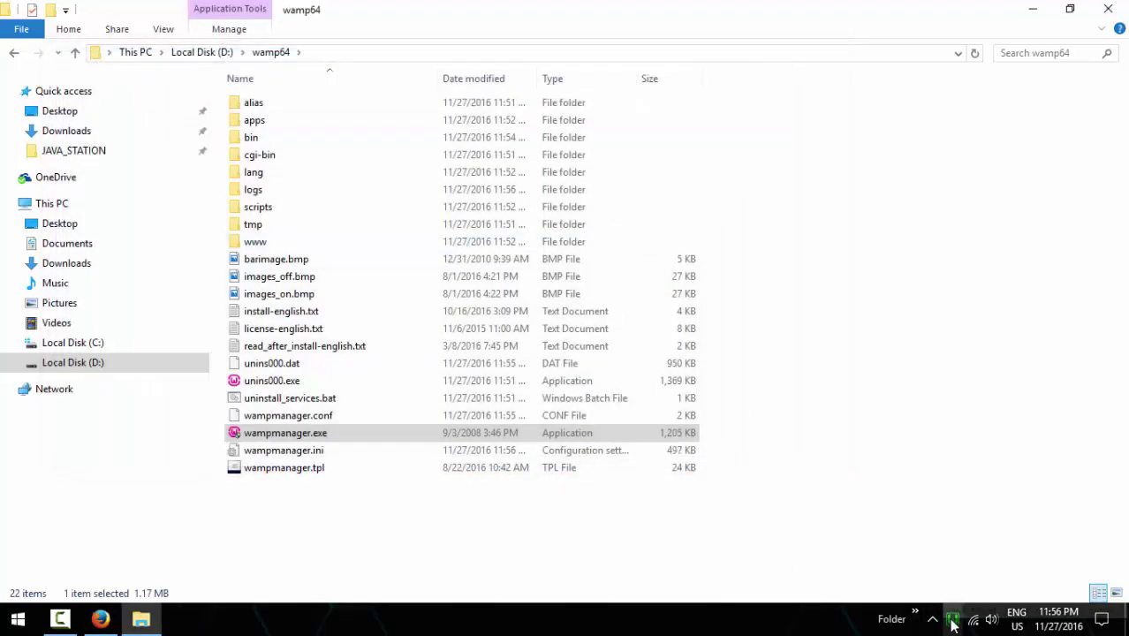
# Step: Open WampServer's menu among the hidden notification icons and examine the full list of Apache modules
pyautogui.click(931, 618)
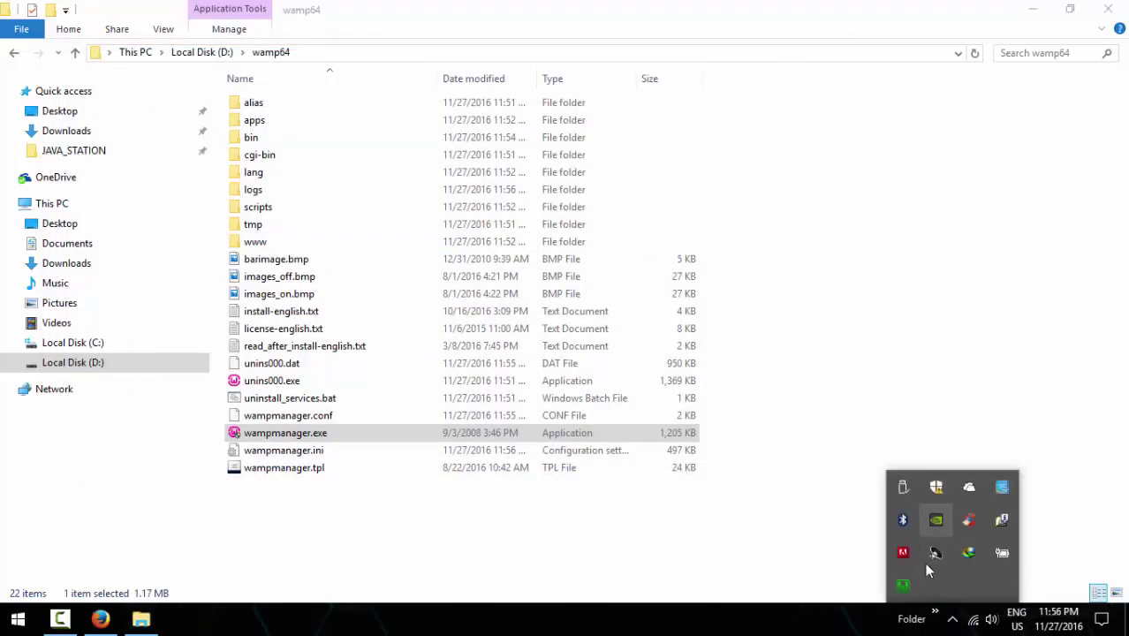
pyautogui.click(902, 590)
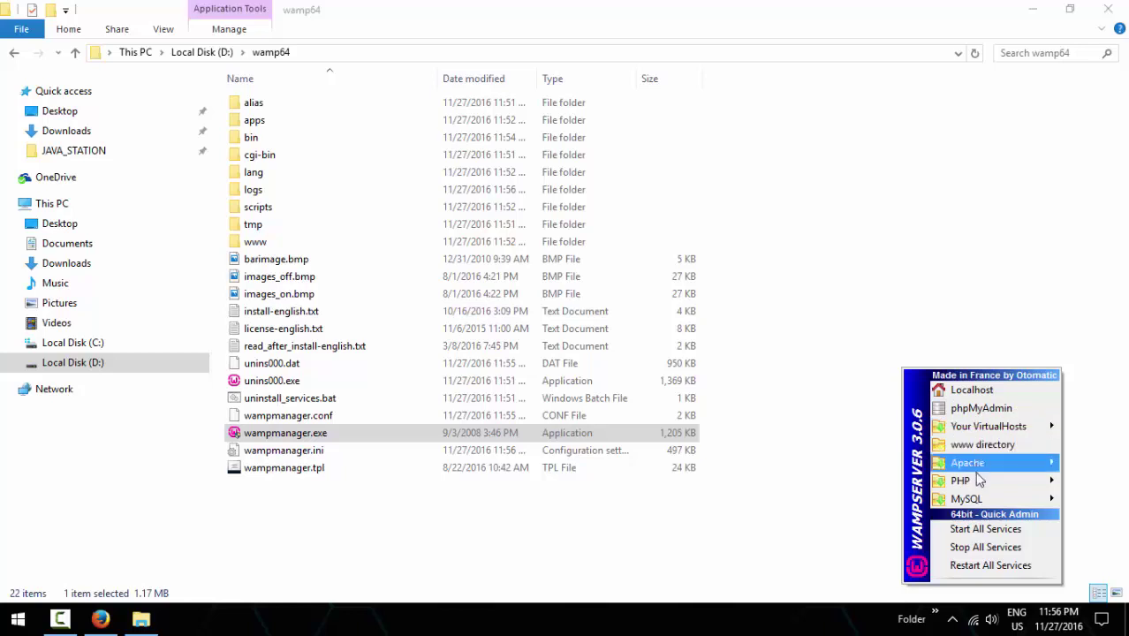
pyautogui.moveTo(979, 473)
pyautogui.moveTo(808, 506)
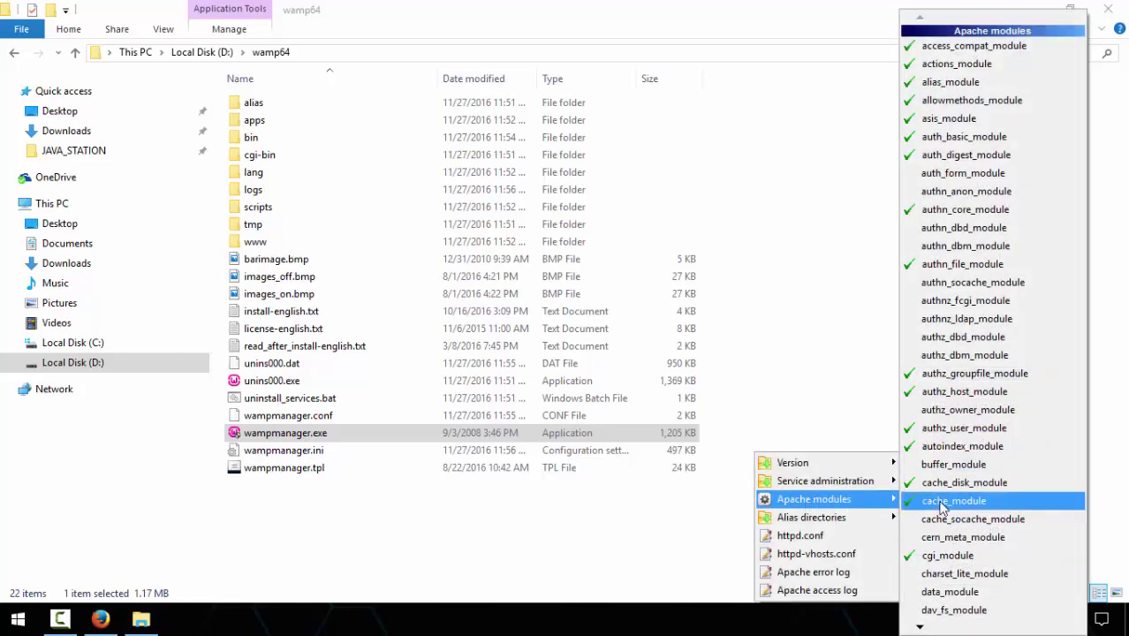
pyautogui.moveTo(923, 627)
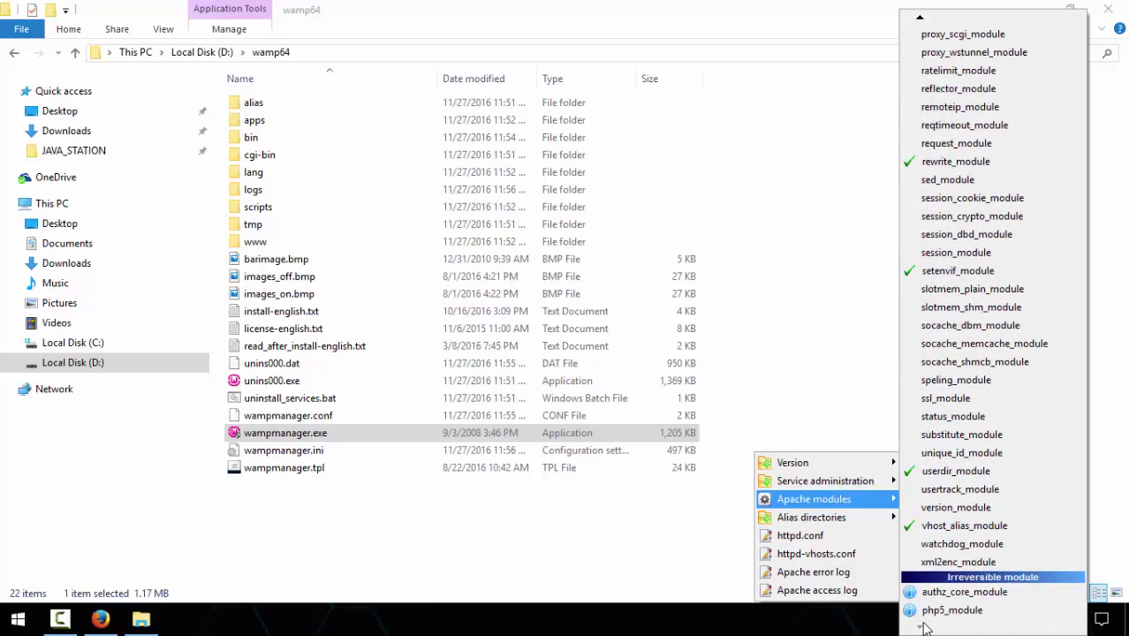
pyautogui.click(927, 163)
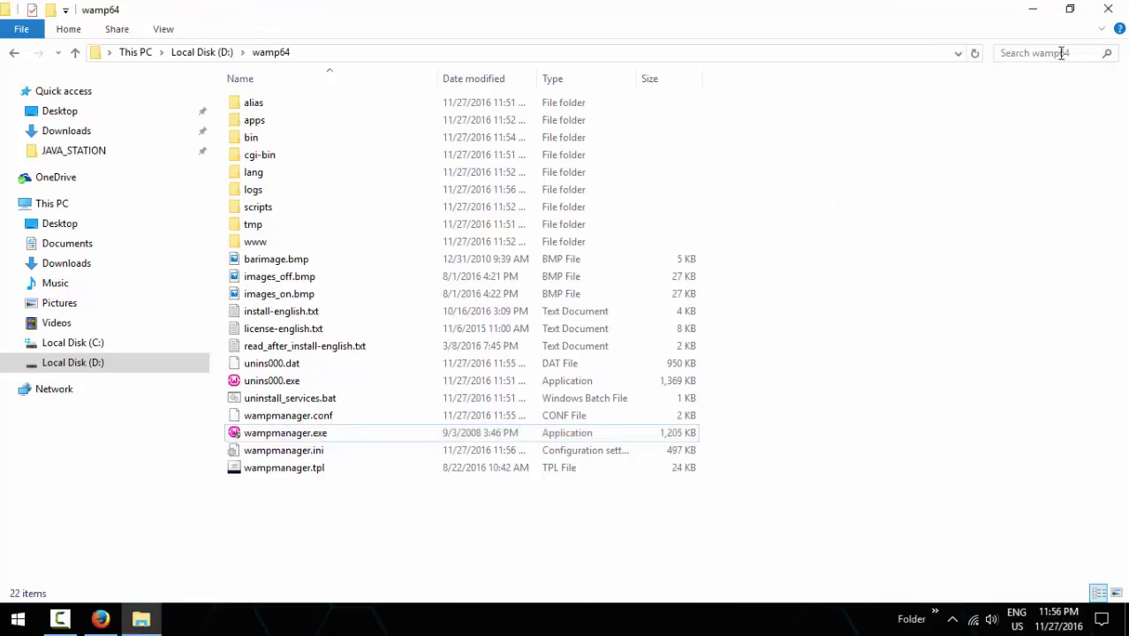
# Step: Minimize the wamp64 folder window and refresh the desktop
pyautogui.click(949, 621)
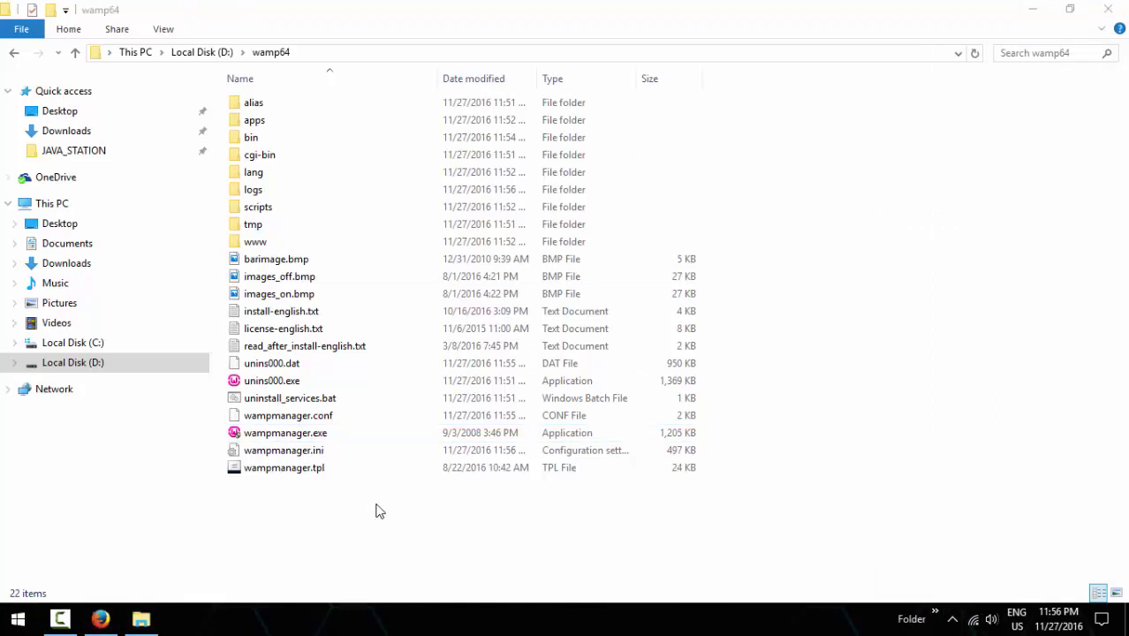
pyautogui.click(1032, 10)
pyautogui.rightClick(609, 156)
pyautogui.click(647, 202)
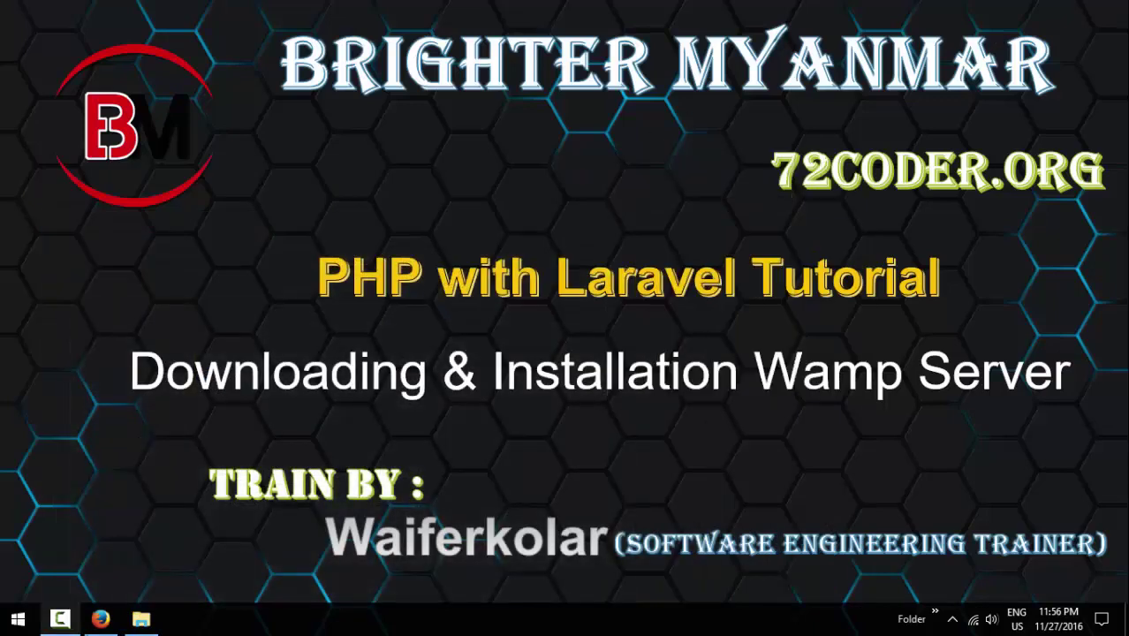
# Step: Switch to Firefox, load localhost in a new tab and examine the WampServer homepage
pyautogui.click(101, 620)
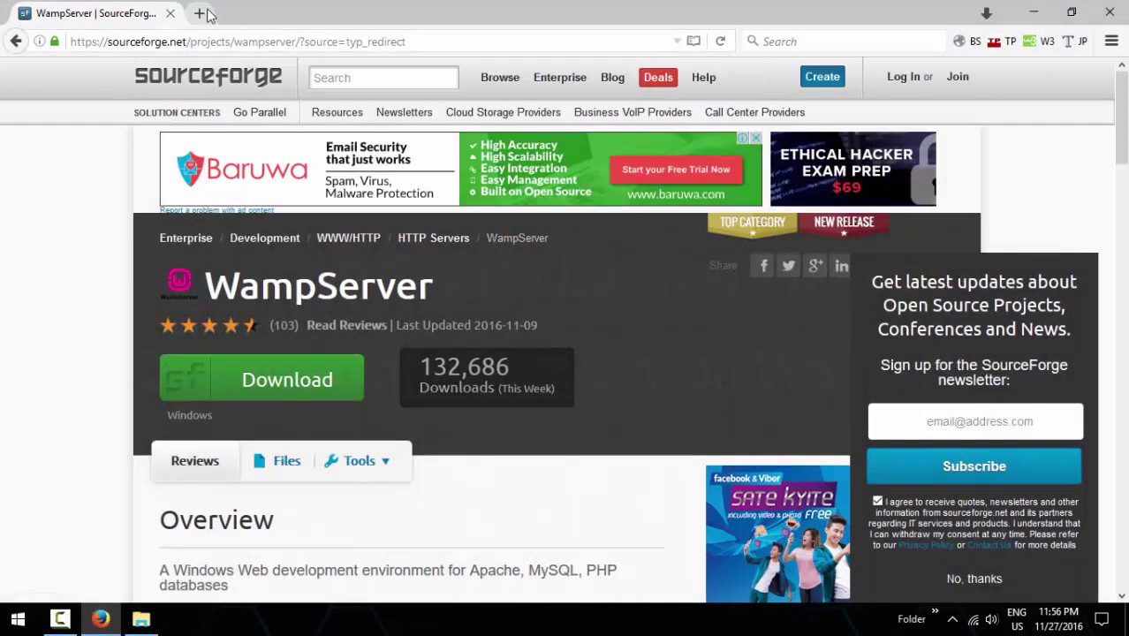
pyautogui.click(191, 13)
pyautogui.write('localhost')
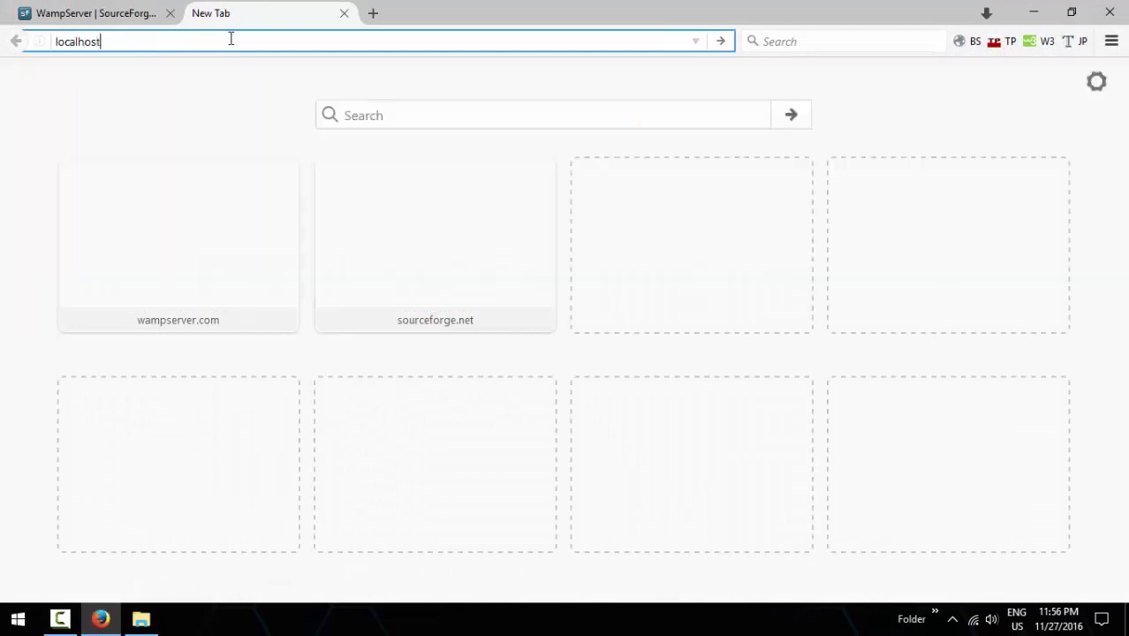
pyautogui.press('Return')
pyautogui.scroll(-2, 450, 305)
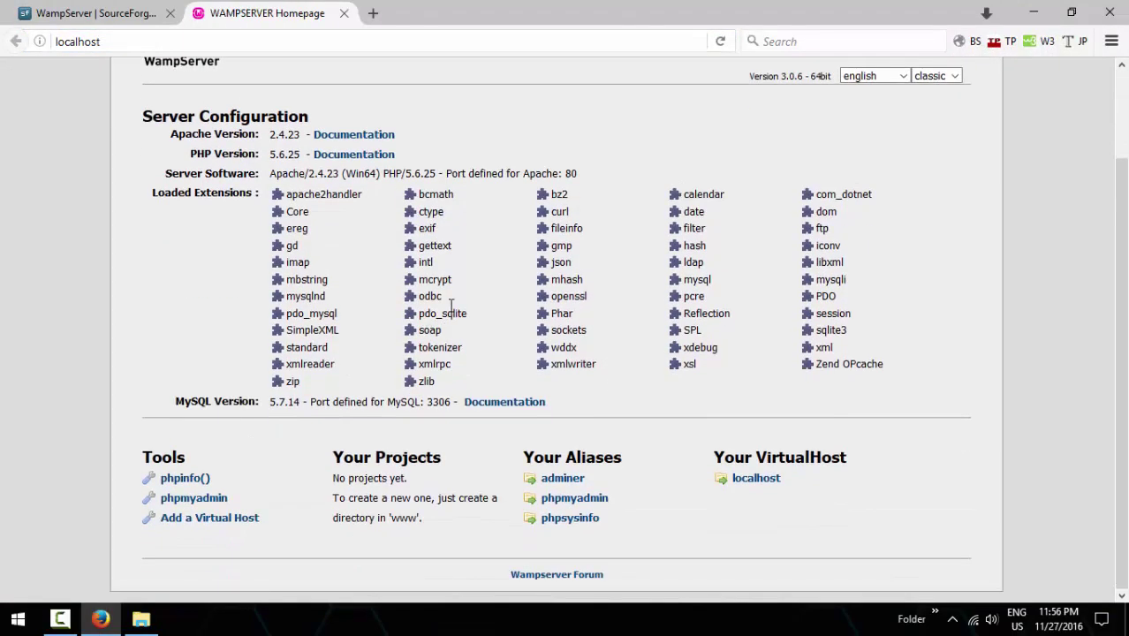
pyautogui.scroll(2, 604, 231)
pyautogui.scroll(-2, 434, 177)
# Step: Open phpMyAdmin from the WampServer homepage and log in with username root, leaving the password field empty
pyautogui.click(196, 500)
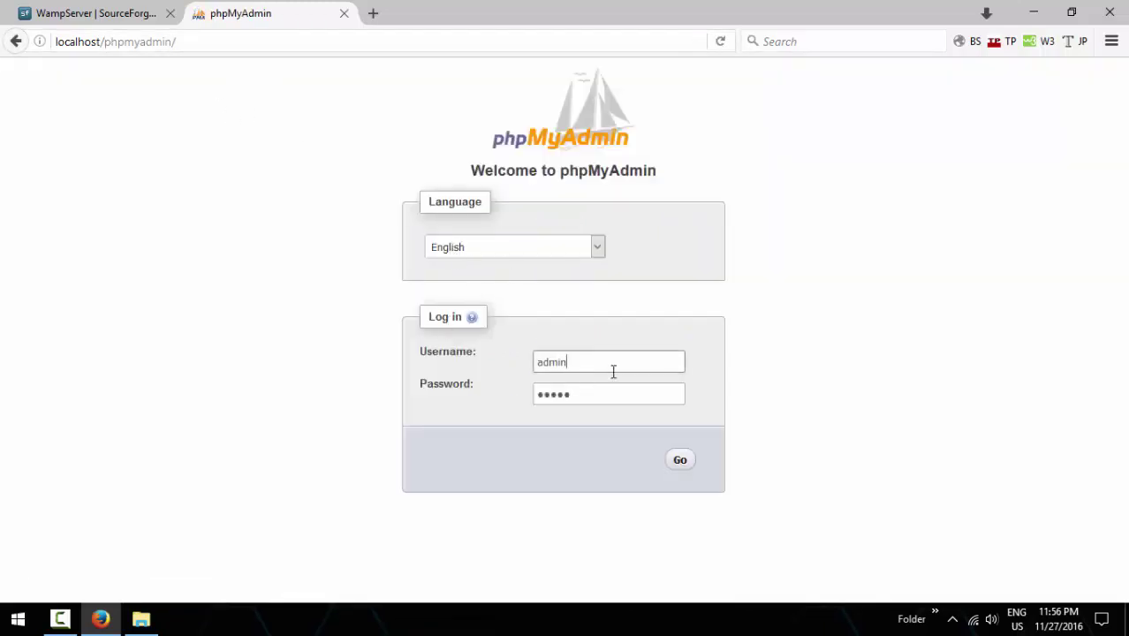
pyautogui.hotkey('ctrl', 'a')
pyautogui.write('ad')
pyautogui.write('ro')
pyautogui.moveTo(577, 394); pyautogui.dragTo(455, 400)
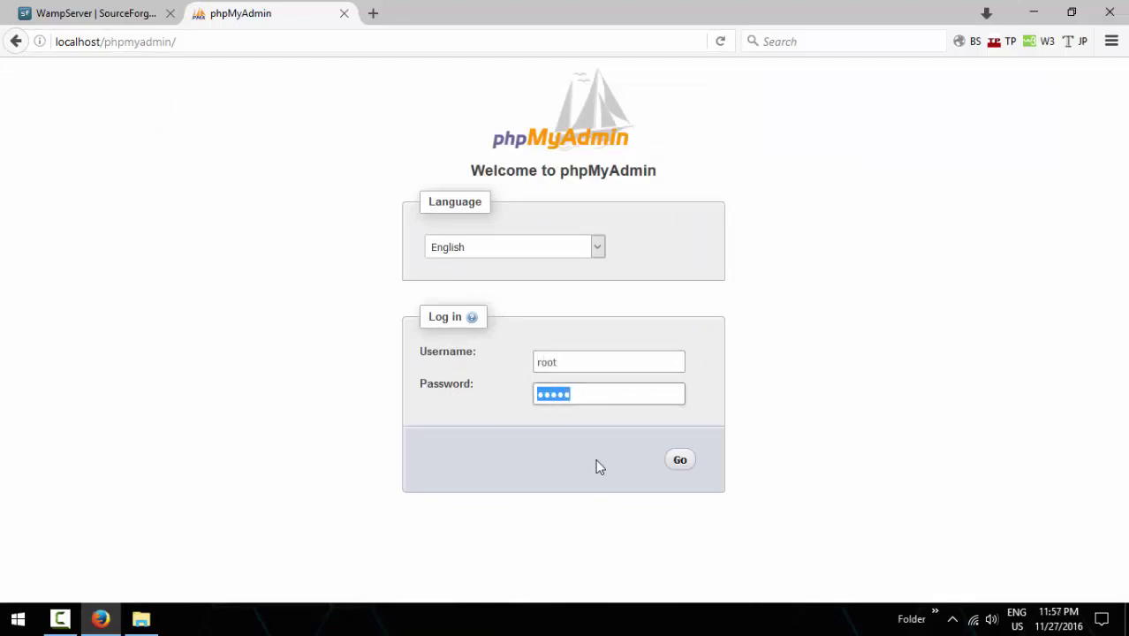
pyautogui.press('BackSpace')
pyautogui.click(679, 461)
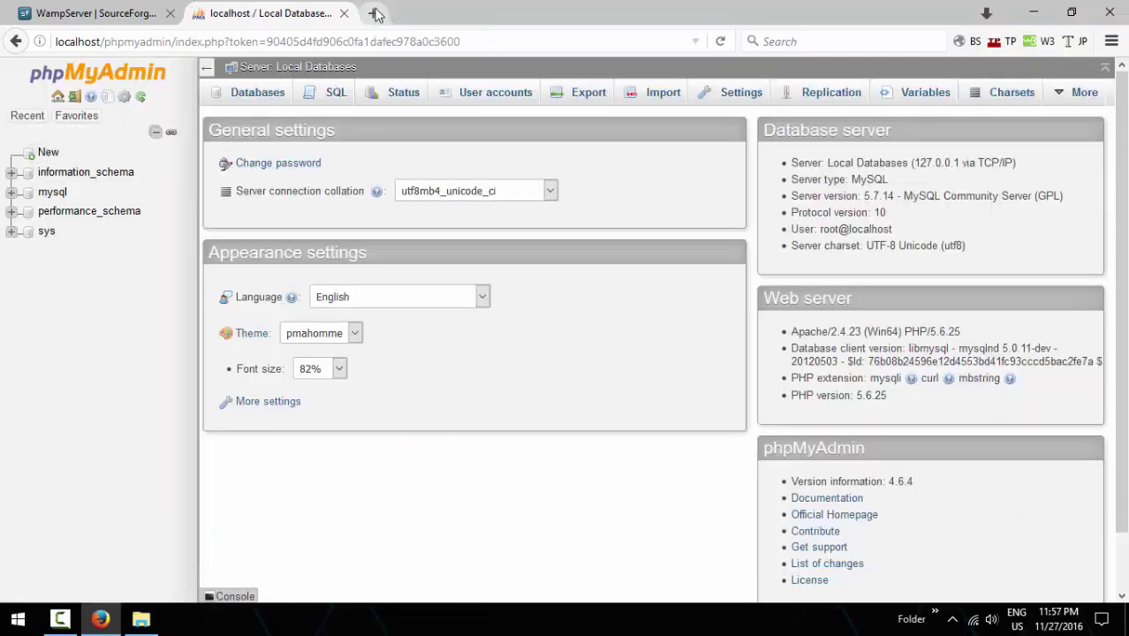
# Step: Switch to Notepad++ and create a new blank document
pyautogui.click(140, 619)
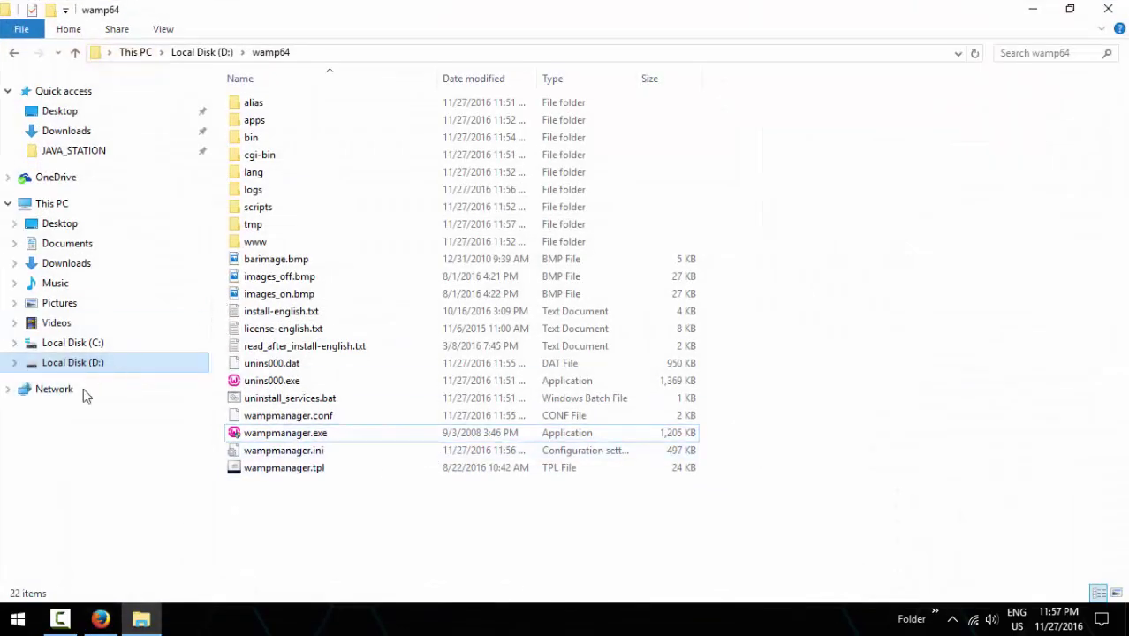
pyautogui.click(18, 619)
pyautogui.click(647, 352)
pyautogui.click(11, 46)
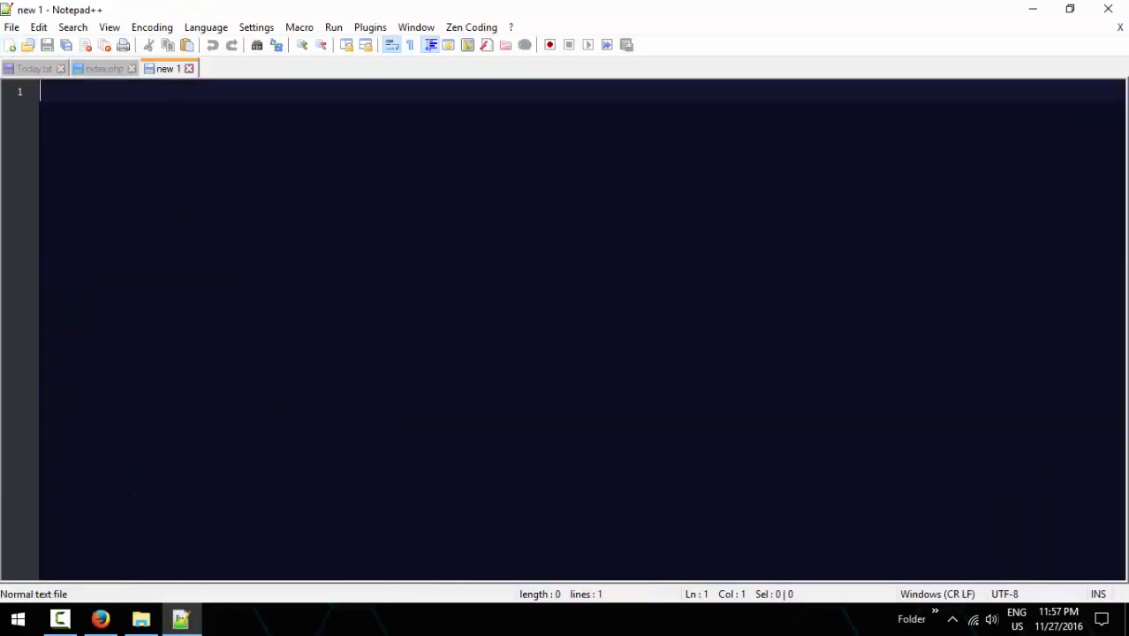
# Step: Write a PHP block in the new document containing echo "We successfully install Wamp Server!"; between <?php and ?>
pyautogui.write('<?php')
pyautogui.press('Return')
pyautogui.press('Return')
pyautogui.press('Return')
pyautogui.write('?')
pyautogui.press('Up')
pyautogui.press('Up')
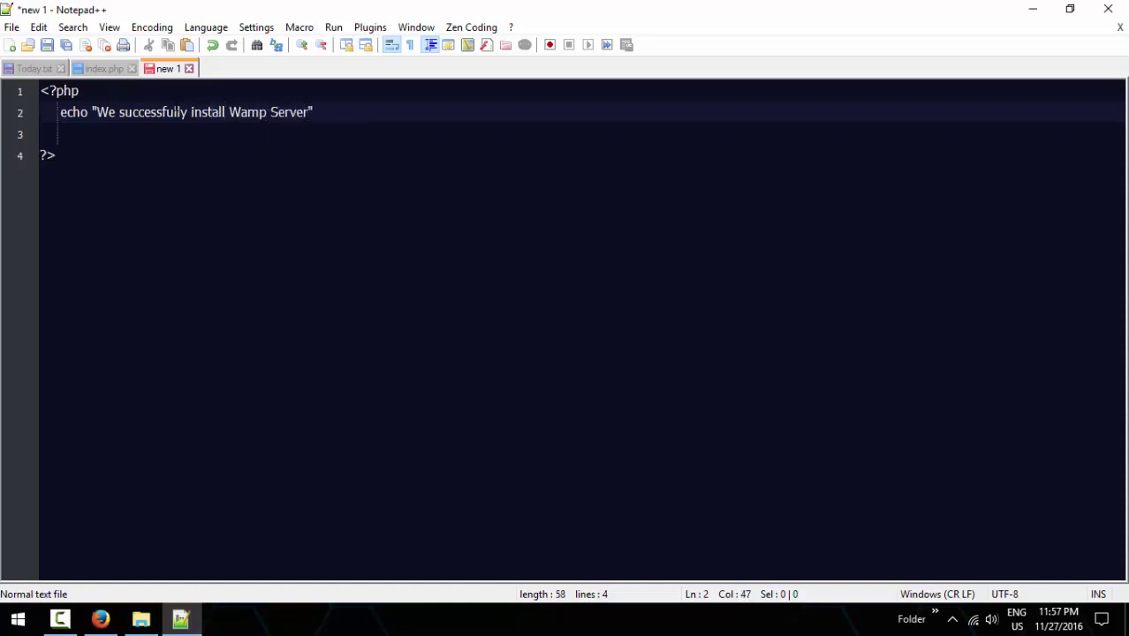
pyautogui.scroll(10, 583, 327)
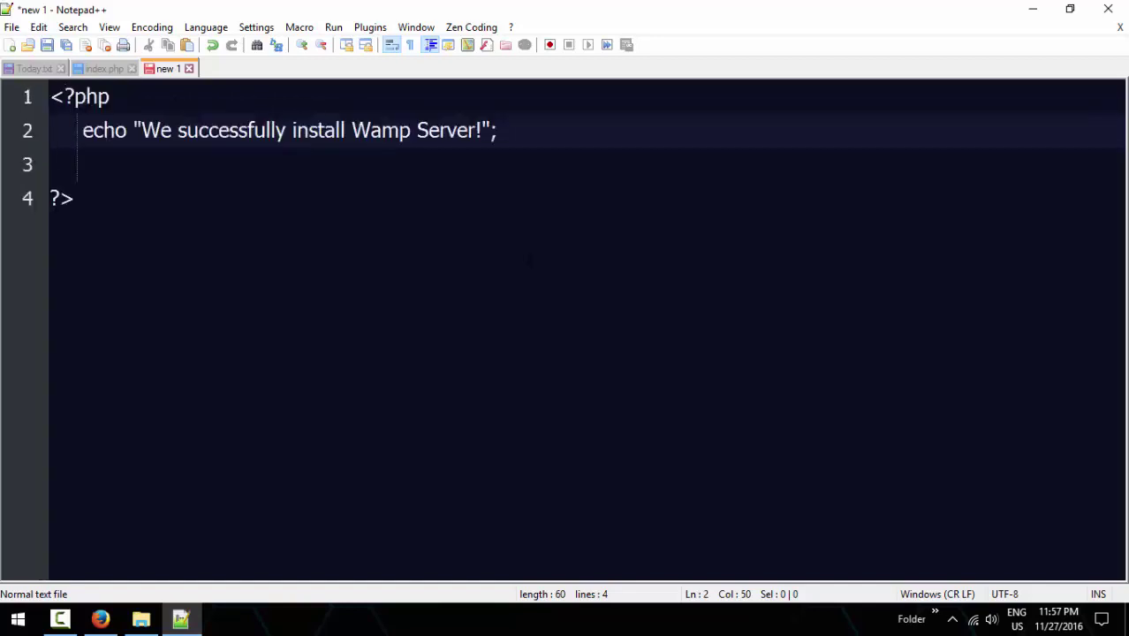
# Step: Set the new document's syntax highlighting language to PHP
pyautogui.click(205, 28)
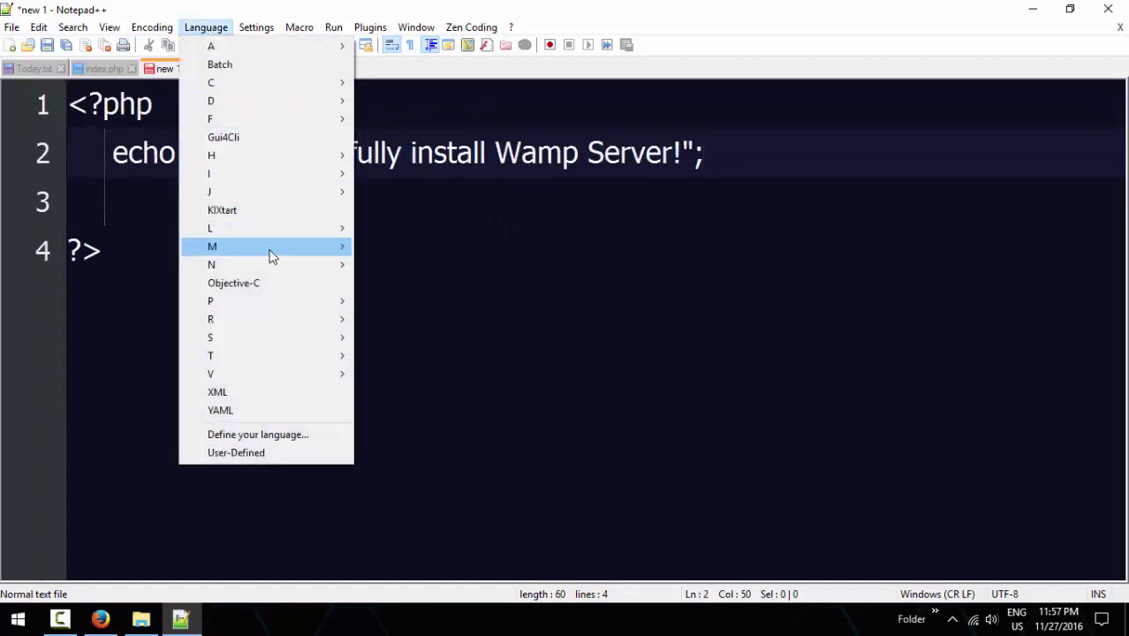
pyautogui.moveTo(292, 305)
pyautogui.click(386, 337)
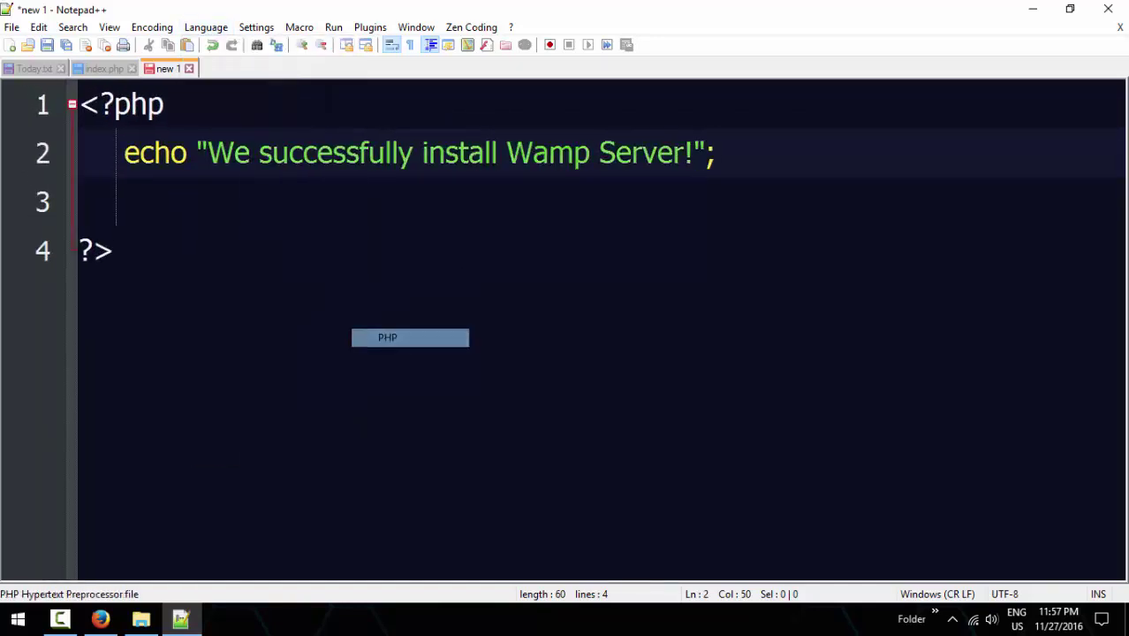
pyautogui.hotkey('ctrl', 's')
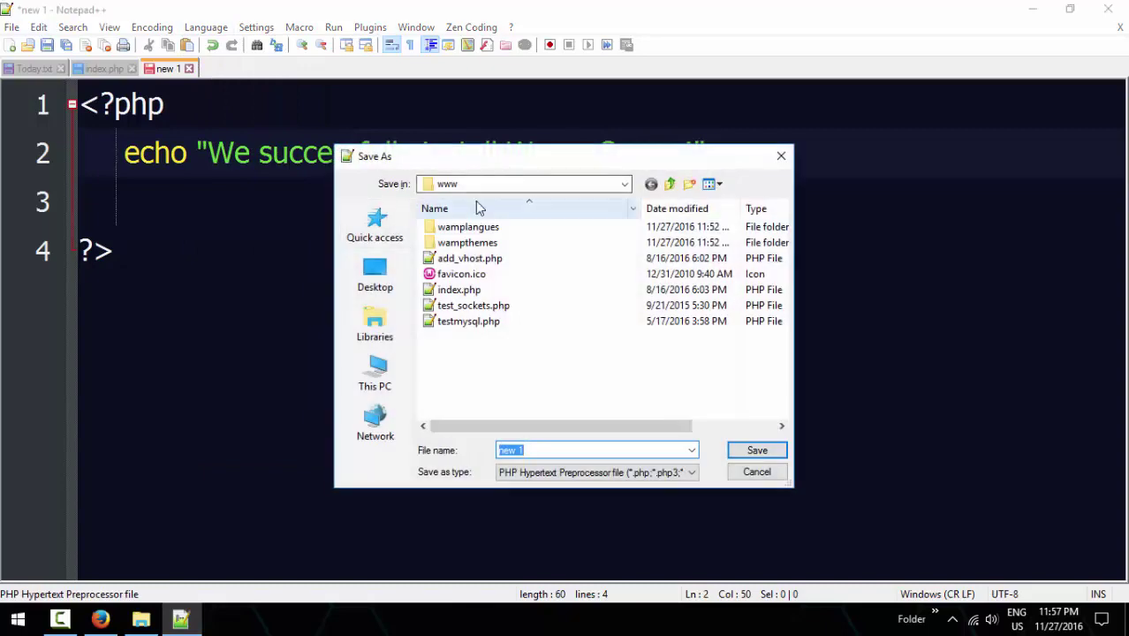
pyautogui.click(376, 375)
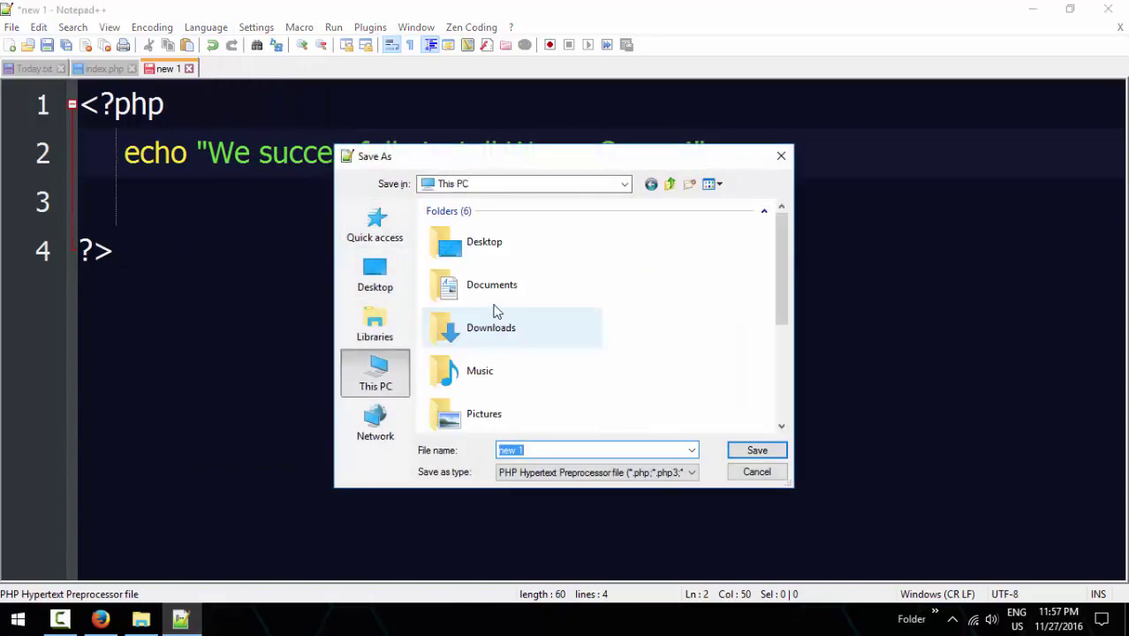
pyautogui.doubleClick(698, 161)
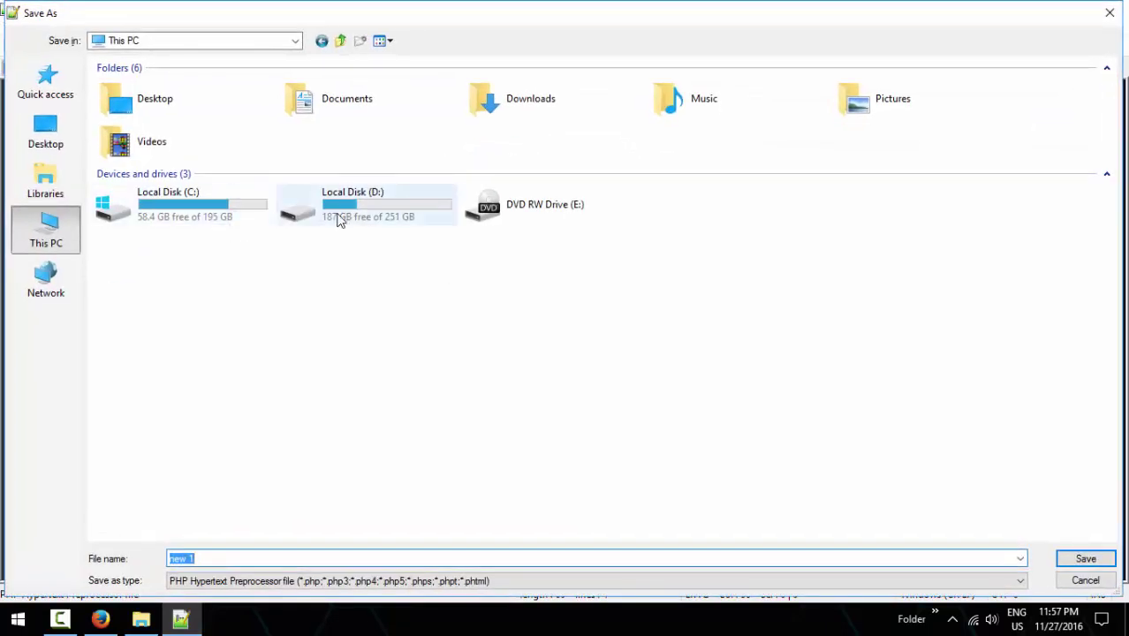
pyautogui.doubleClick(366, 213)
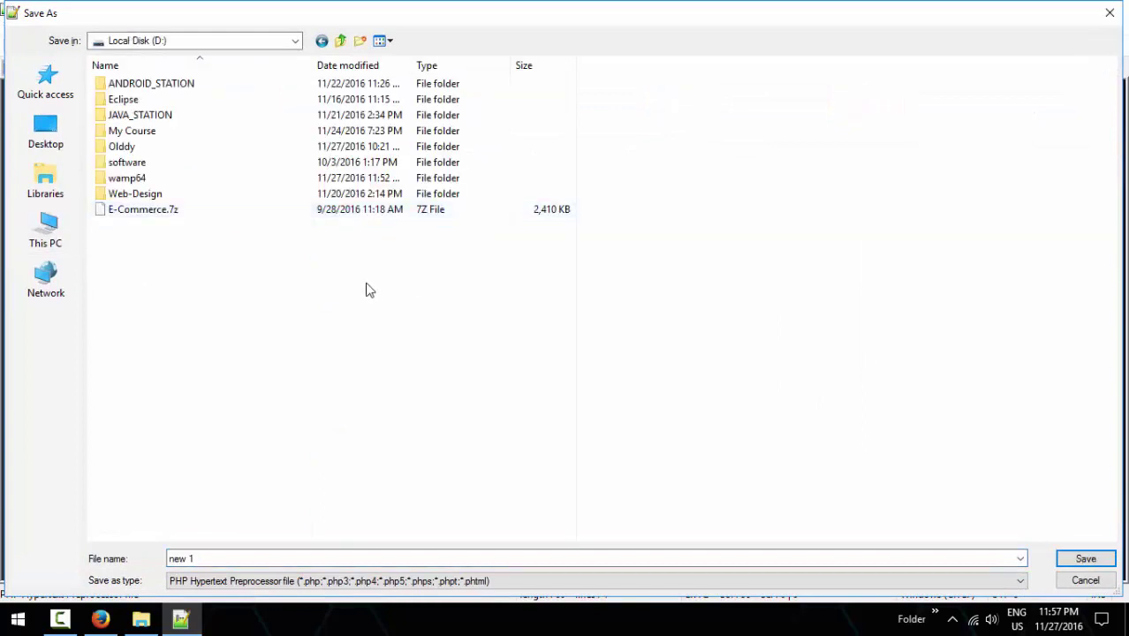
pyautogui.doubleClick(133, 179)
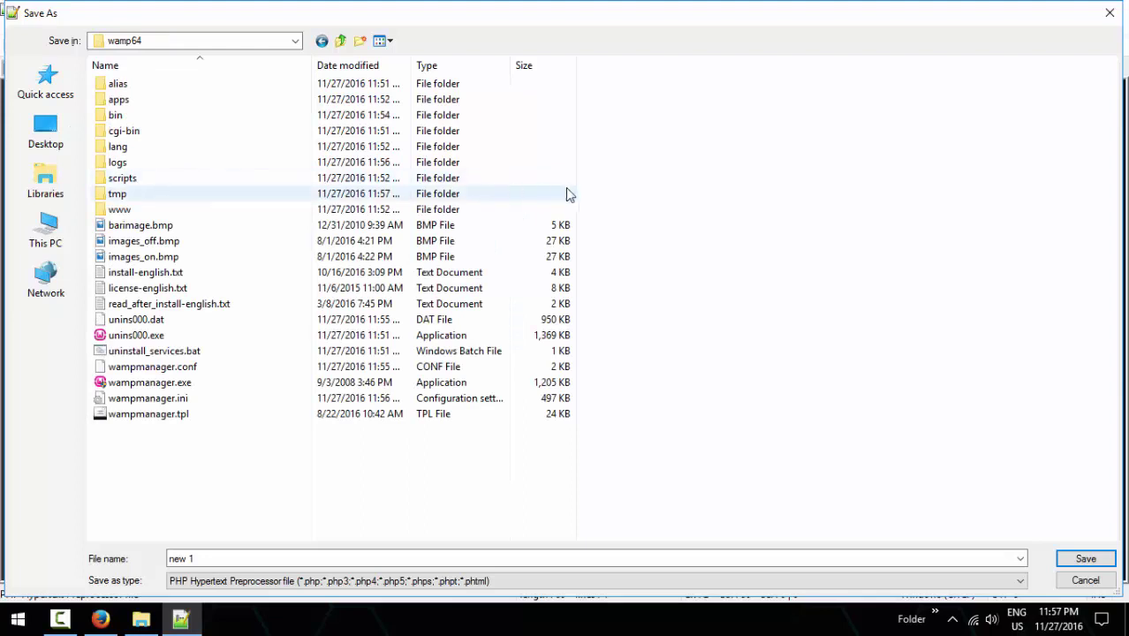
pyautogui.doubleClick(119, 211)
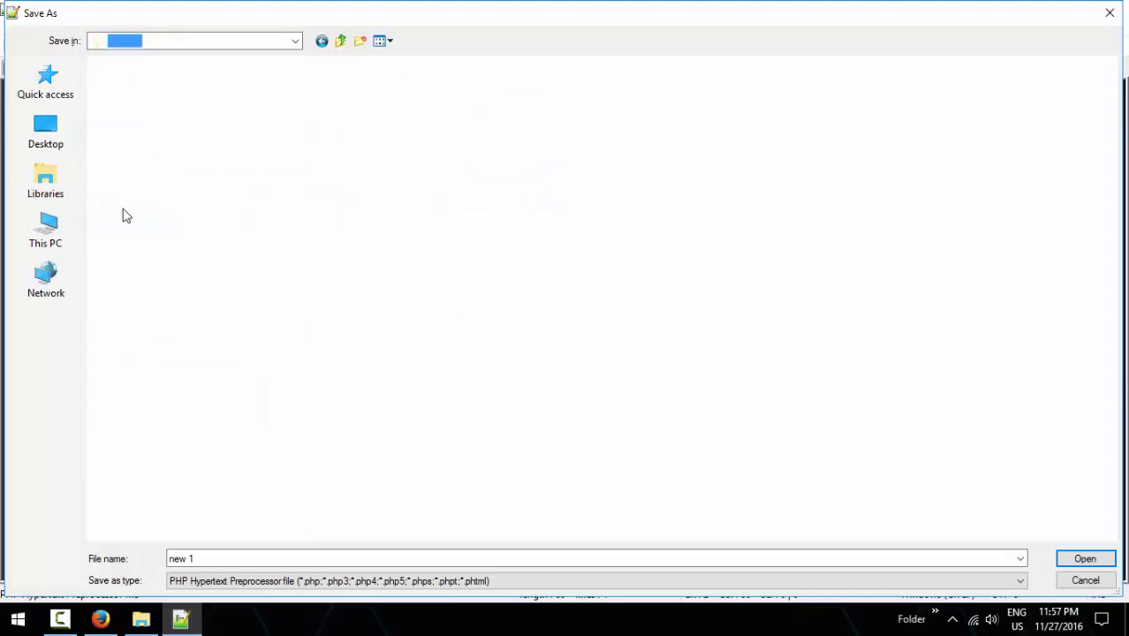
pyautogui.click(361, 41)
pyautogui.write('MyTest')
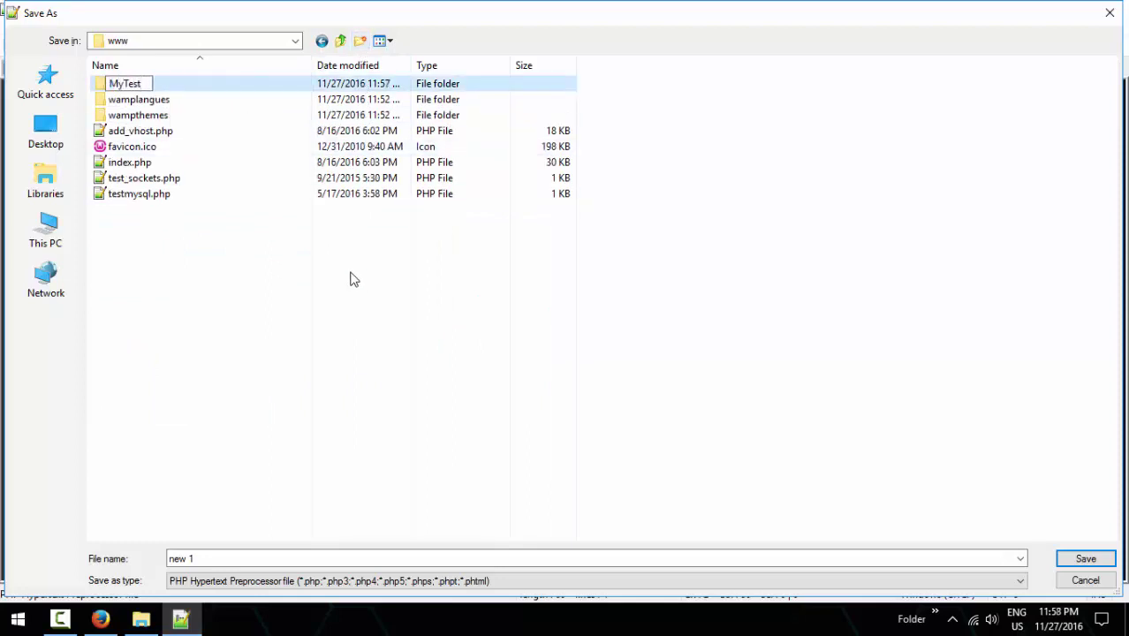
pyautogui.press('Return')
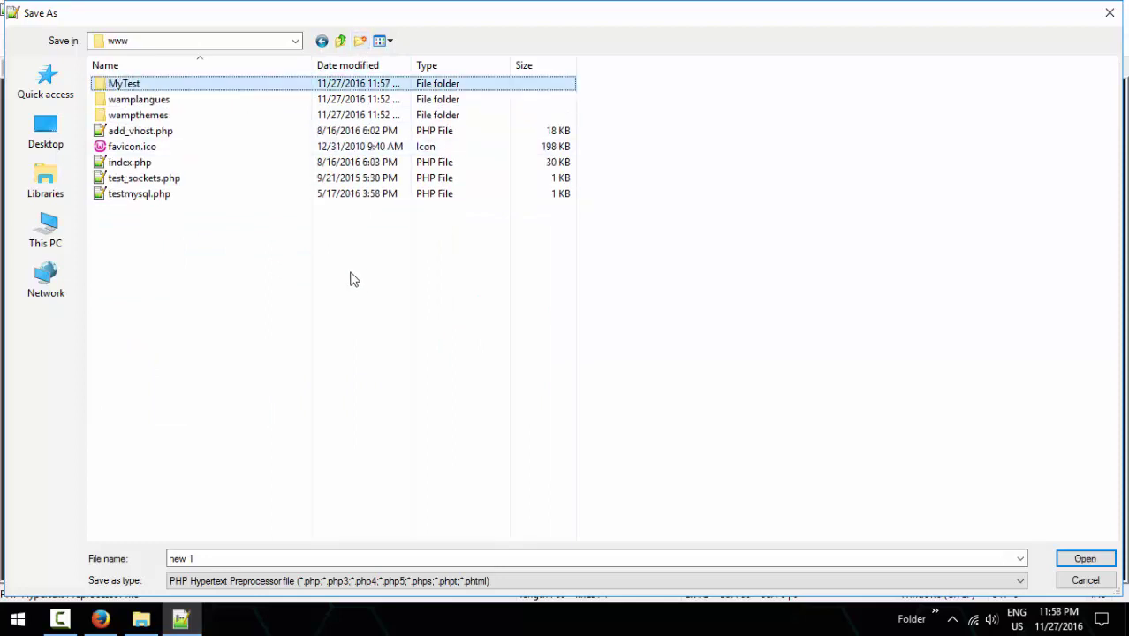
# Step: Save the document as test.php inside the MyTest folder
pyautogui.doubleClick(213, 85)
pyautogui.click(339, 558)
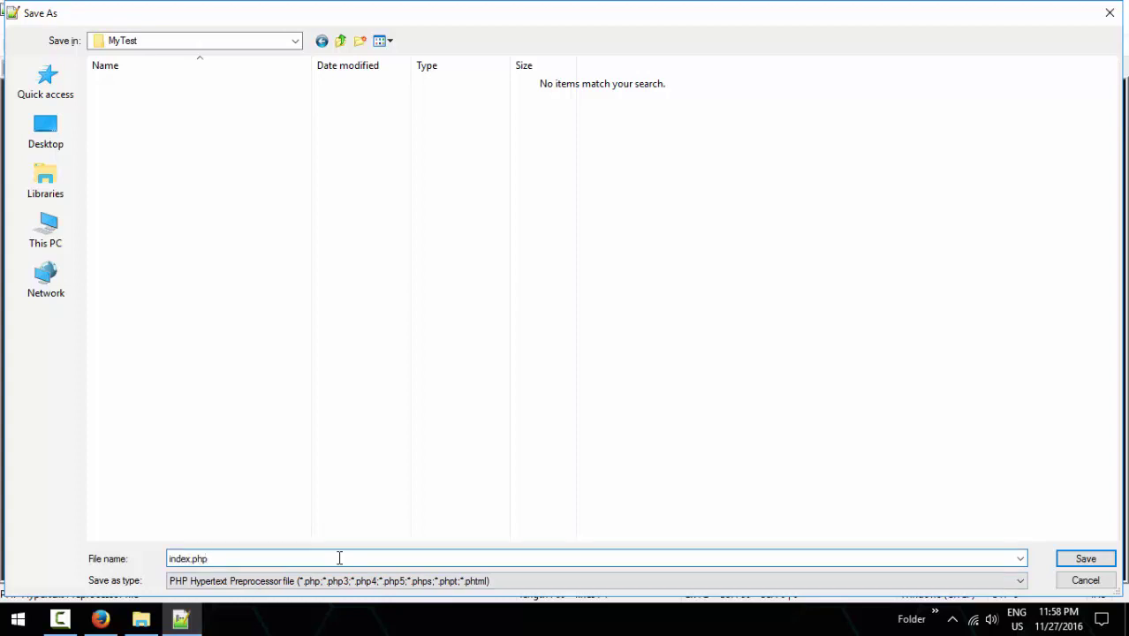
pyautogui.write('test.php')
pyautogui.press('Return')
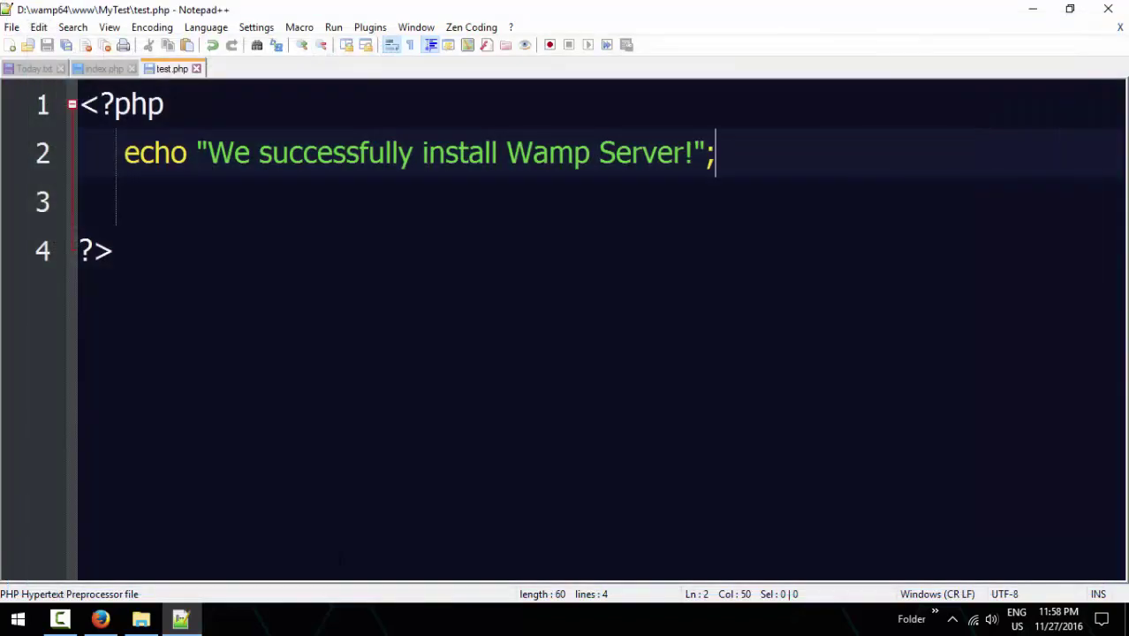
# Step: Switch to File Explorer, browse to D:\wamp64\www and select the MyTest folder
pyautogui.click(141, 618)
pyautogui.click(97, 363)
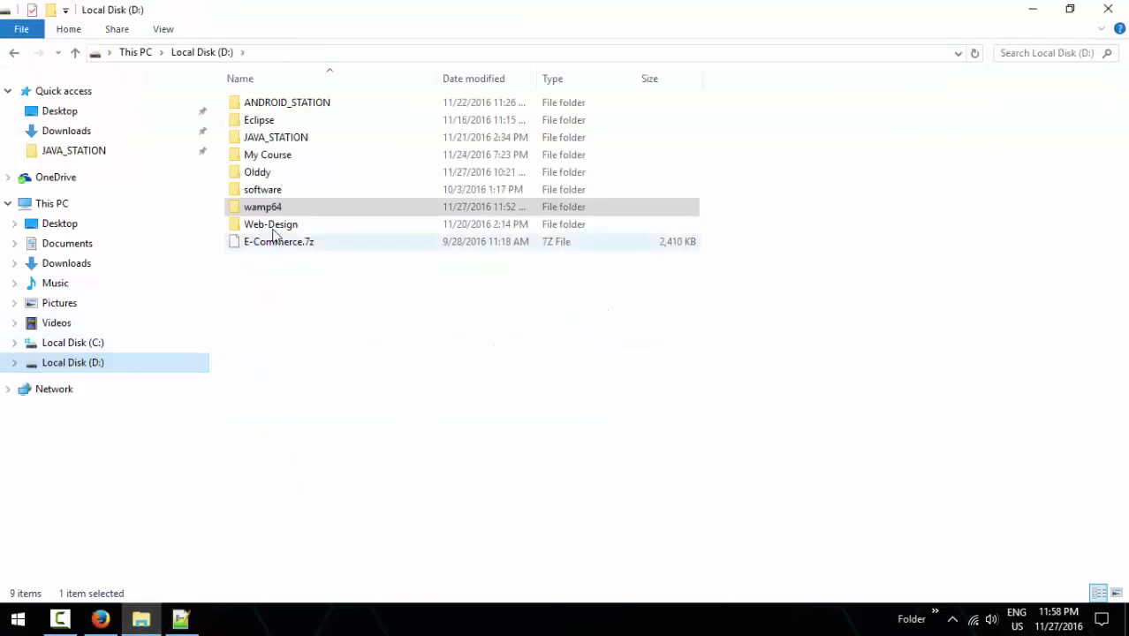
pyautogui.doubleClick(276, 209)
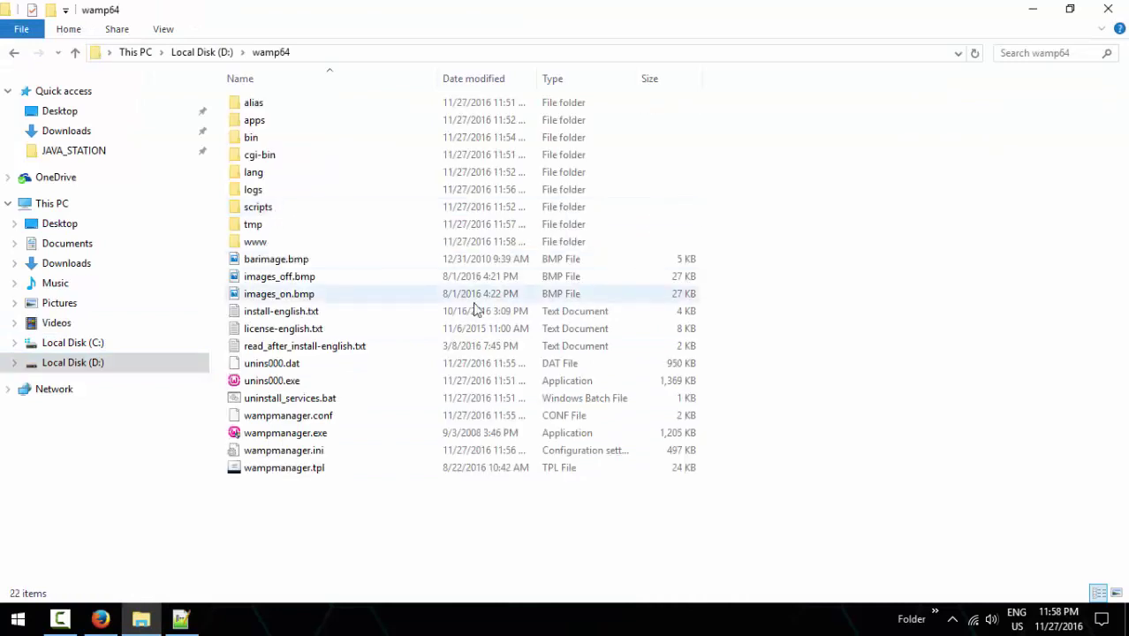
pyautogui.doubleClick(254, 244)
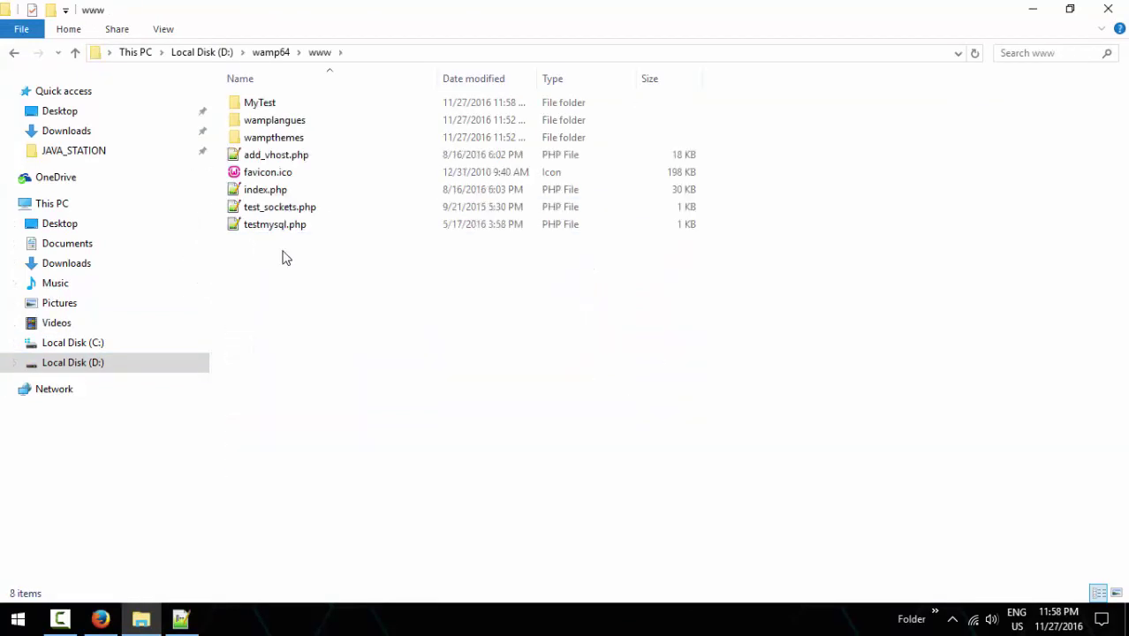
pyautogui.click(275, 107)
# Step: Switch to Firefox, open a new tab and enter localhost/ as the address without loading it
pyautogui.click(99, 618)
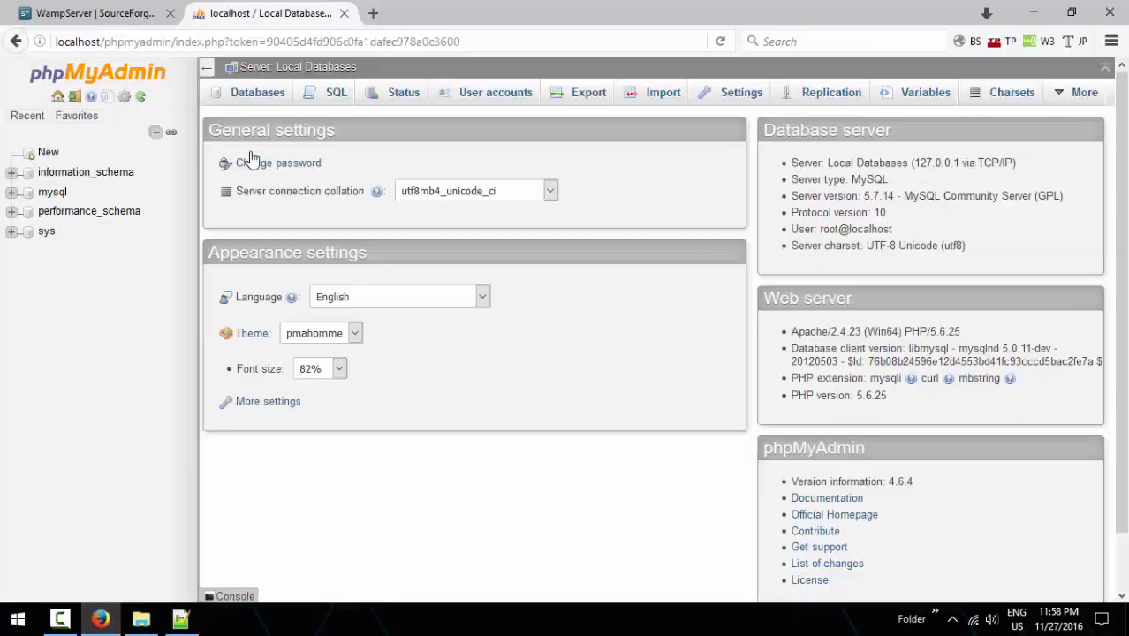
pyautogui.click(372, 13)
pyautogui.write('localhost/')
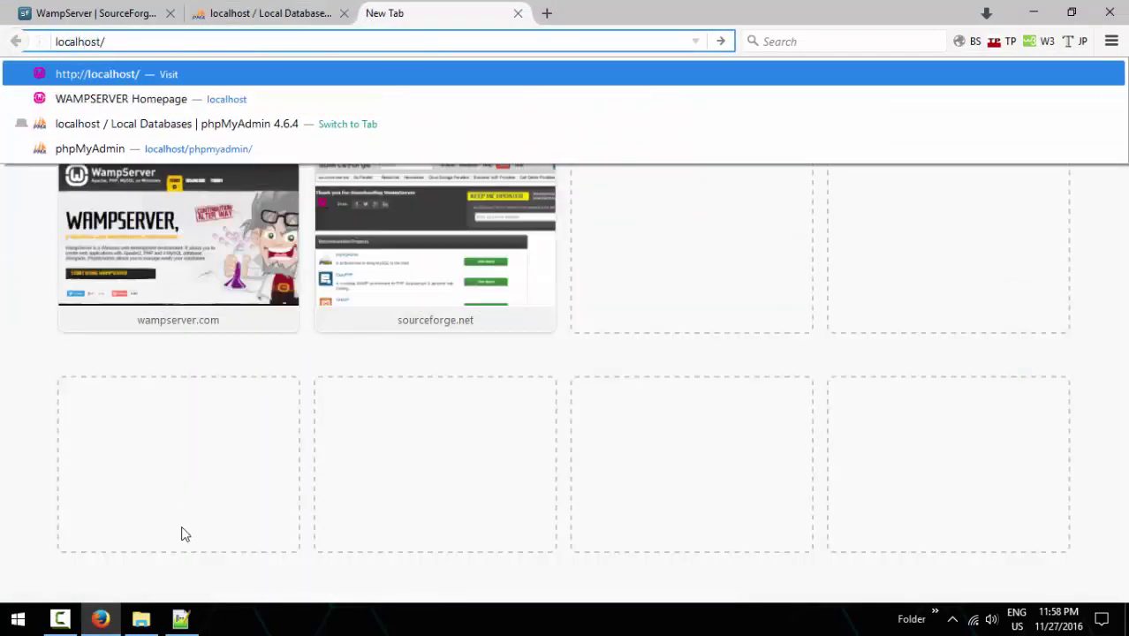
pyautogui.press('Escape')
# Step: Return to File Explorer and browse from Local Disk (D:) through wamp64 to the www folder
pyautogui.click(157, 627)
pyautogui.click(92, 361)
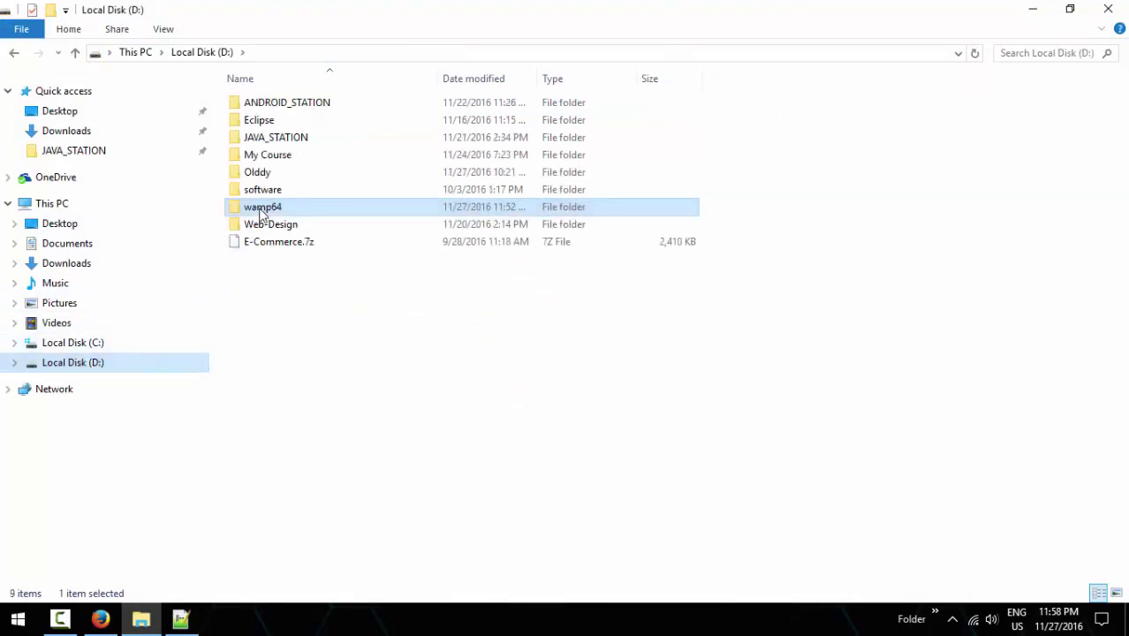
pyautogui.doubleClick(262, 209)
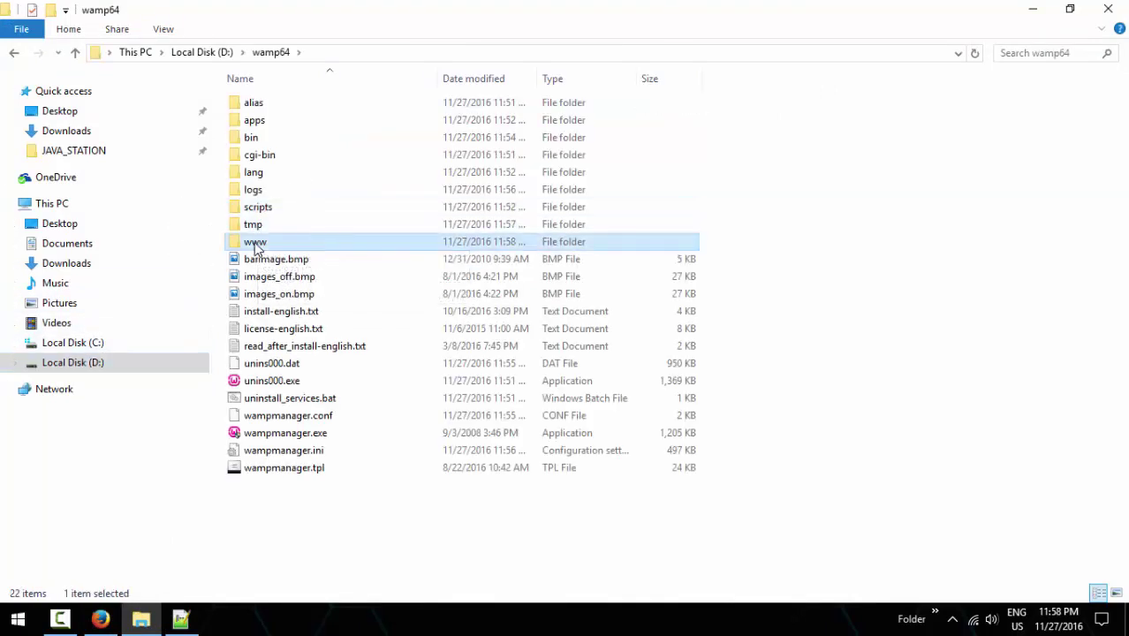
pyautogui.doubleClick(263, 242)
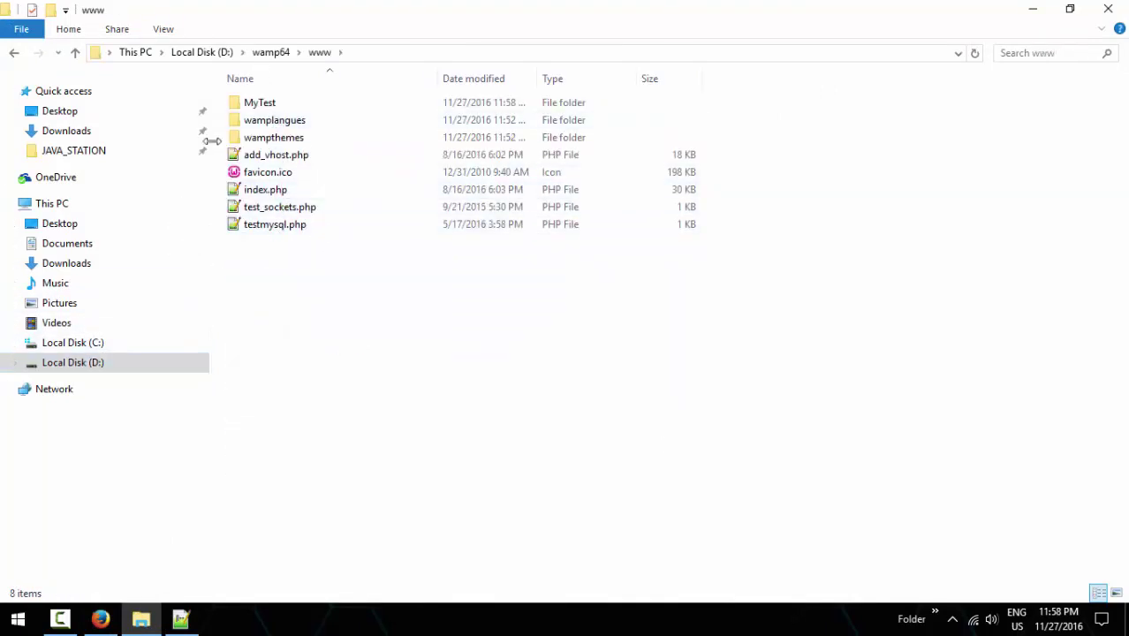
pyautogui.click(100, 621)
pyautogui.moveTo(132, 43); pyautogui.dragTo(24, 44)
pyautogui.click(112, 49)
pyautogui.moveTo(112, 49); pyautogui.dragTo(5, 43)
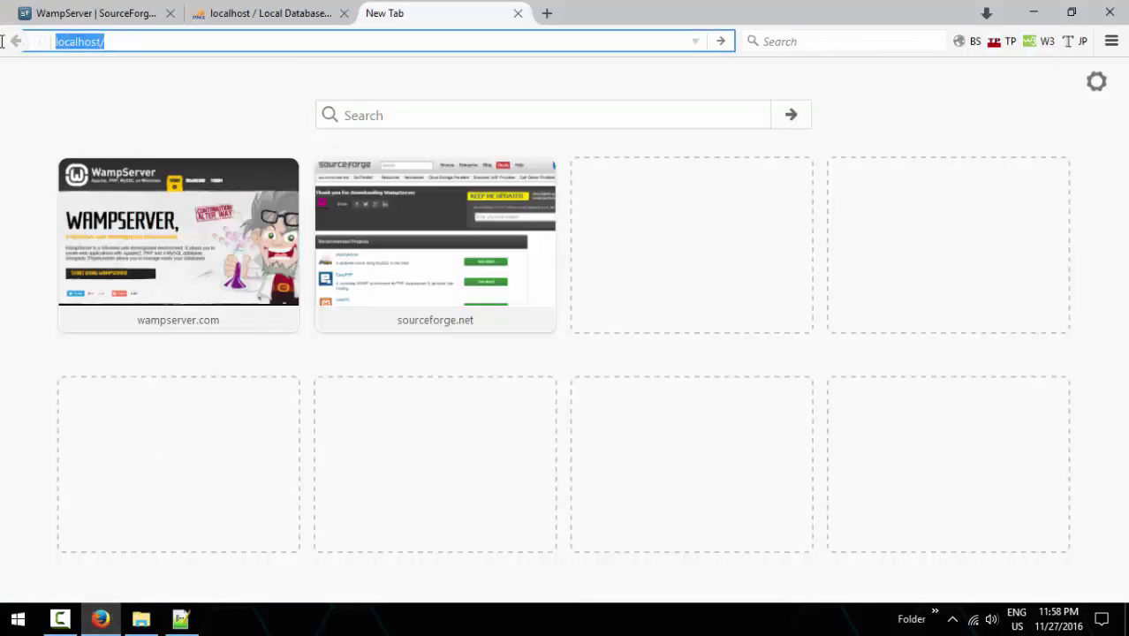
pyautogui.write('wamp/www')
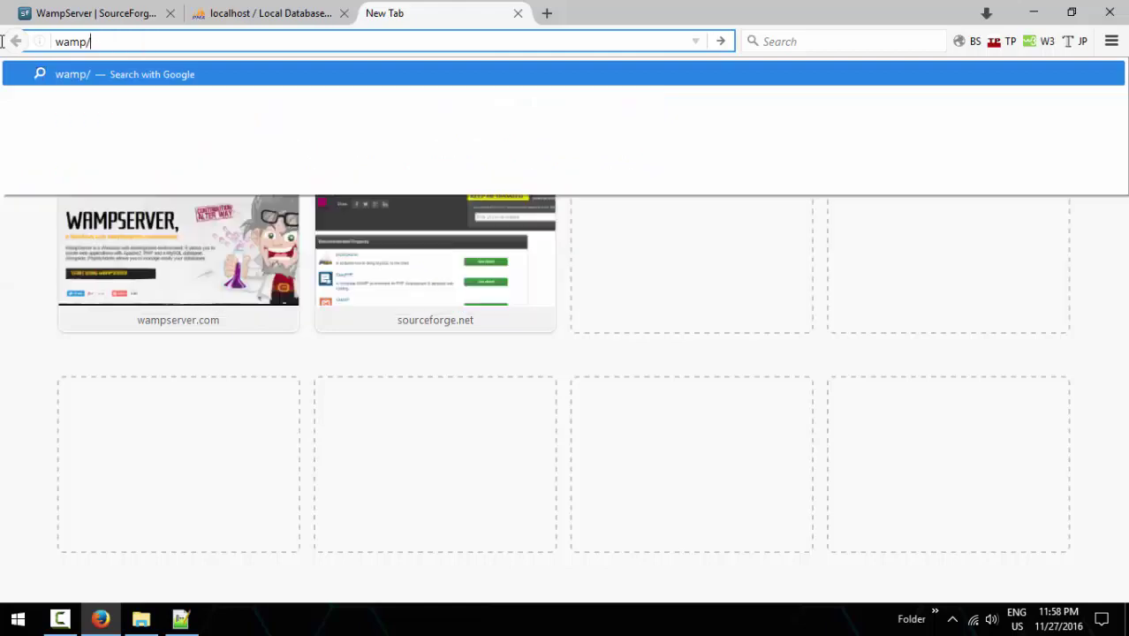
pyautogui.press('BackSpace')
pyautogui.press('BackSpace')
pyautogui.press('BackSpace')
pyautogui.press('BackSpace')
pyautogui.press('BackSpace')
pyautogui.press('BackSpace')
pyautogui.press('BackSpace')
pyautogui.press('BackSpace')
# Step: Enter localhost/ as the new tab's address, leaving it ready for the folder path
pyautogui.write('locahos')
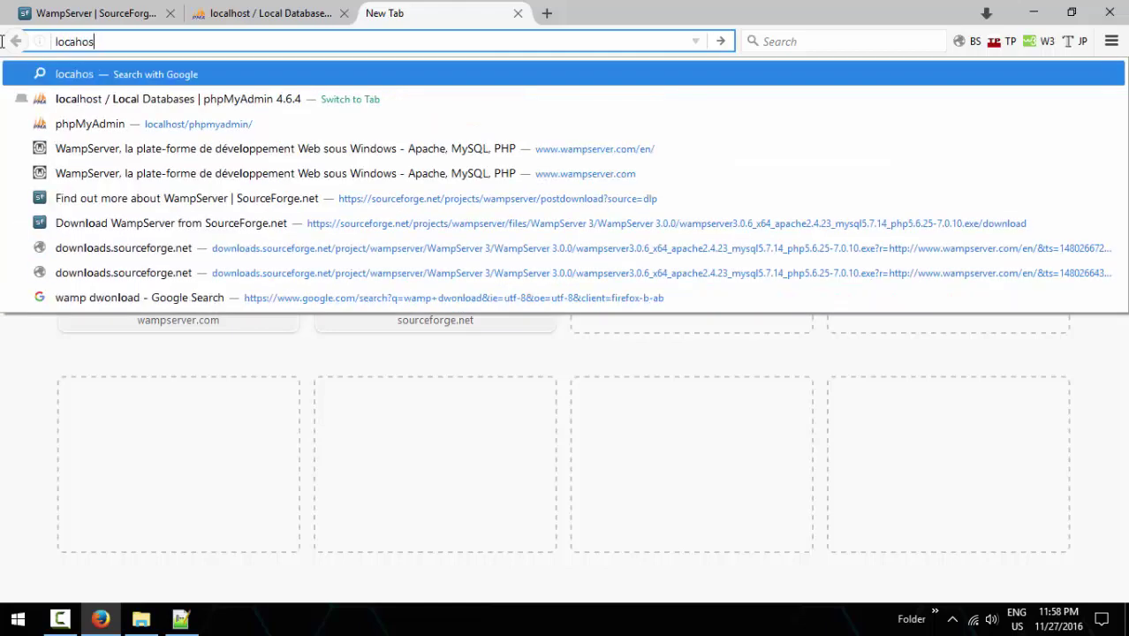
pyautogui.press('BackSpace')
pyautogui.press('BackSpace')
pyautogui.press('BackSpace')
pyautogui.write('lhos')
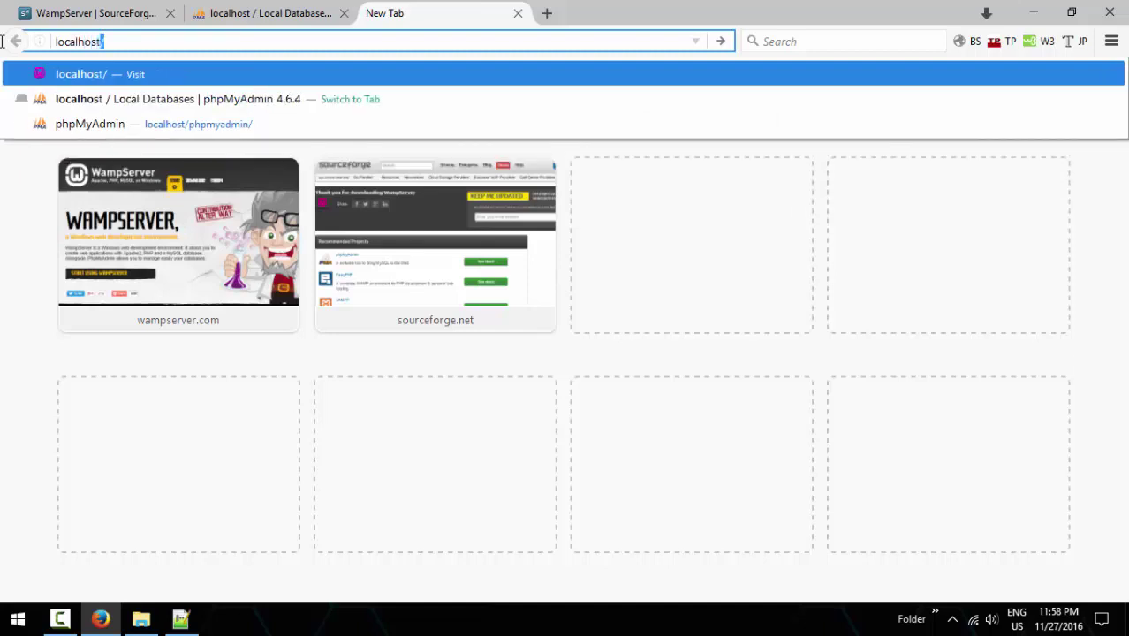
pyautogui.write('t/')
pyautogui.click(147, 45)
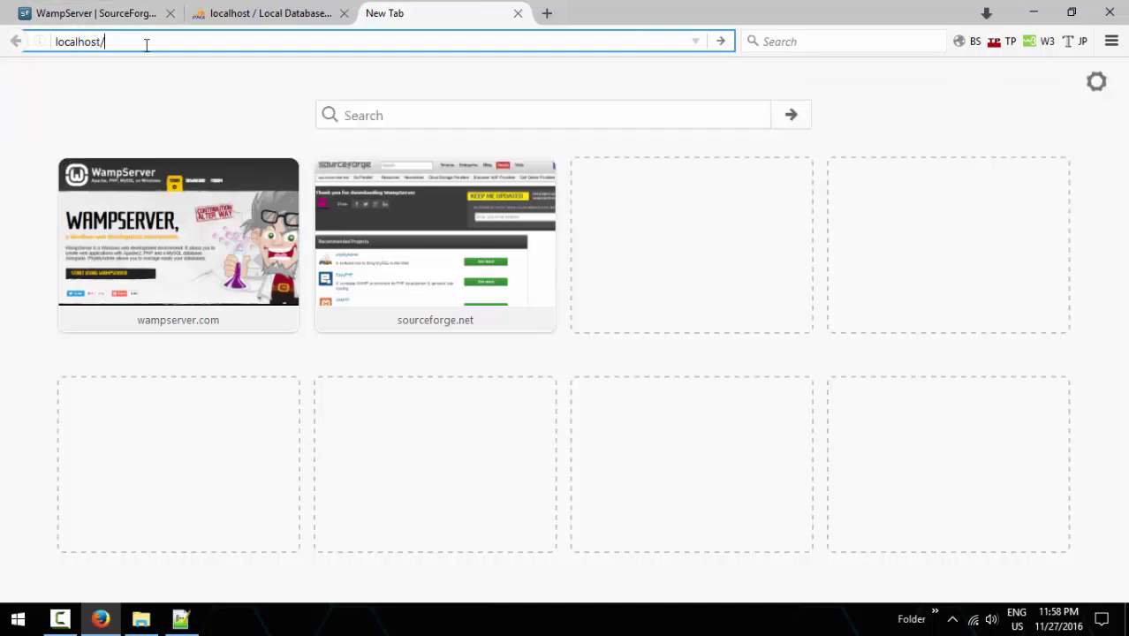
# Step: Check the MyTest folder name in File Explorer, then extend the Firefox address to localhost/MyTest/
pyautogui.click(141, 618)
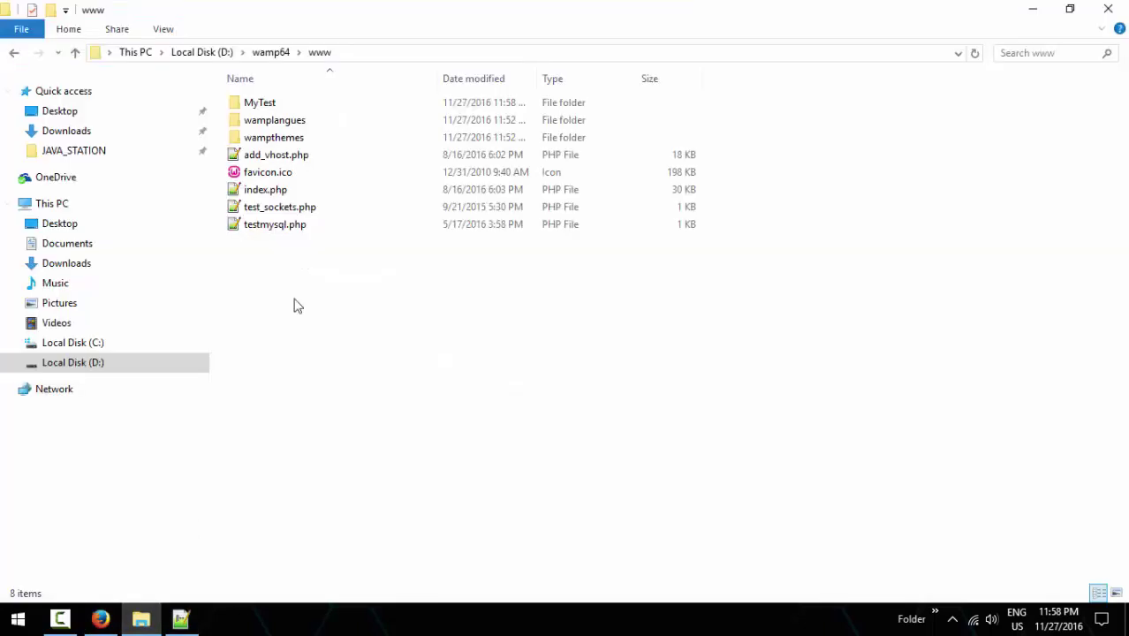
pyautogui.click(259, 104)
pyautogui.click(104, 617)
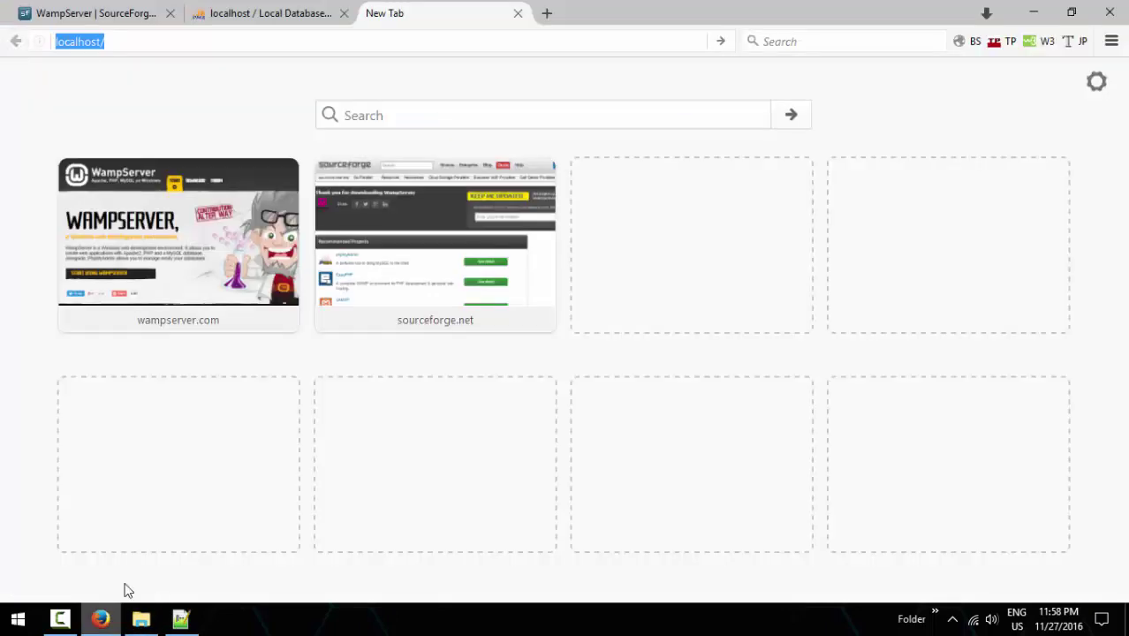
pyautogui.write('MyTest/')
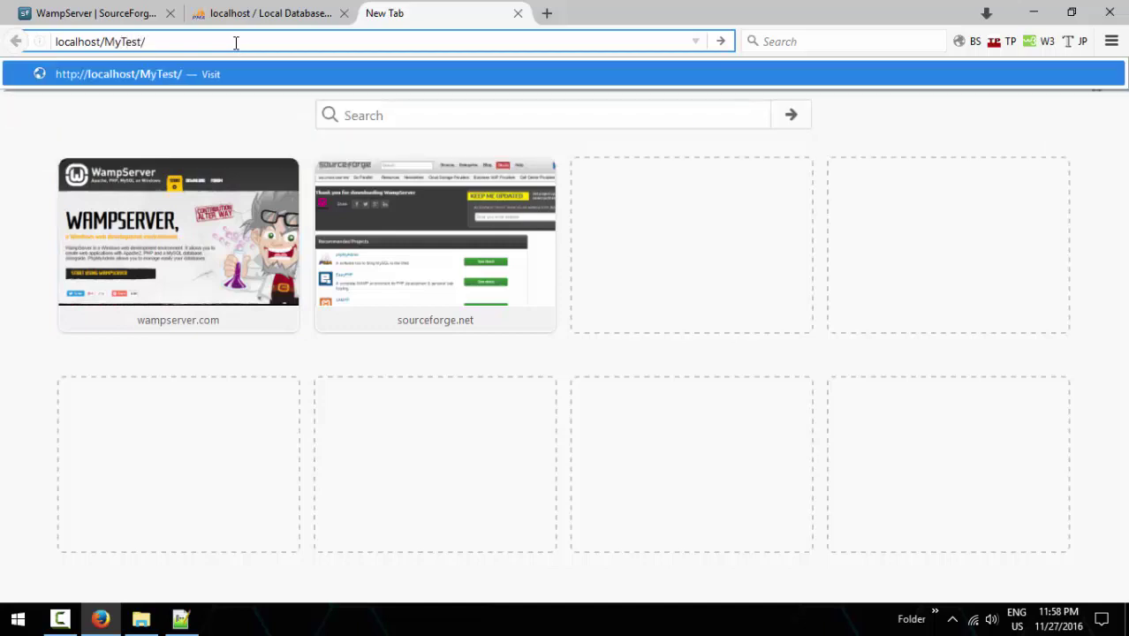
# Step: Switch to File Explorer, open the MyTest folder and select test.php to check the script's file name
pyautogui.click(140, 619)
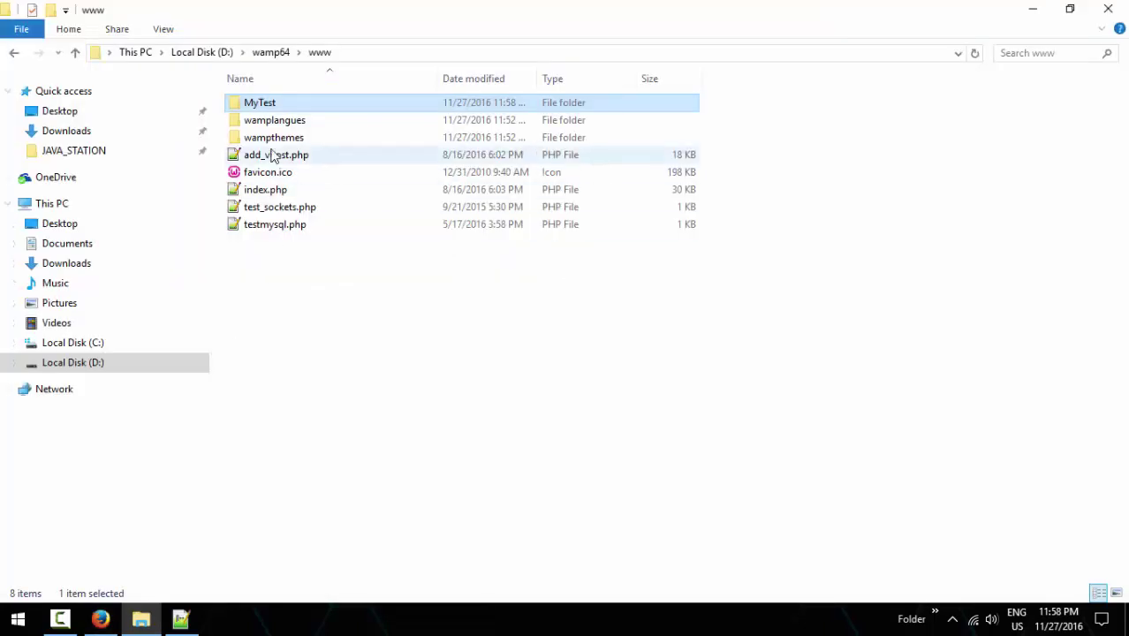
pyautogui.doubleClick(268, 103)
pyautogui.click(274, 102)
# Step: Switch to Firefox, load localhost/MyTest/test.php and enlarge the page text
pyautogui.click(100, 618)
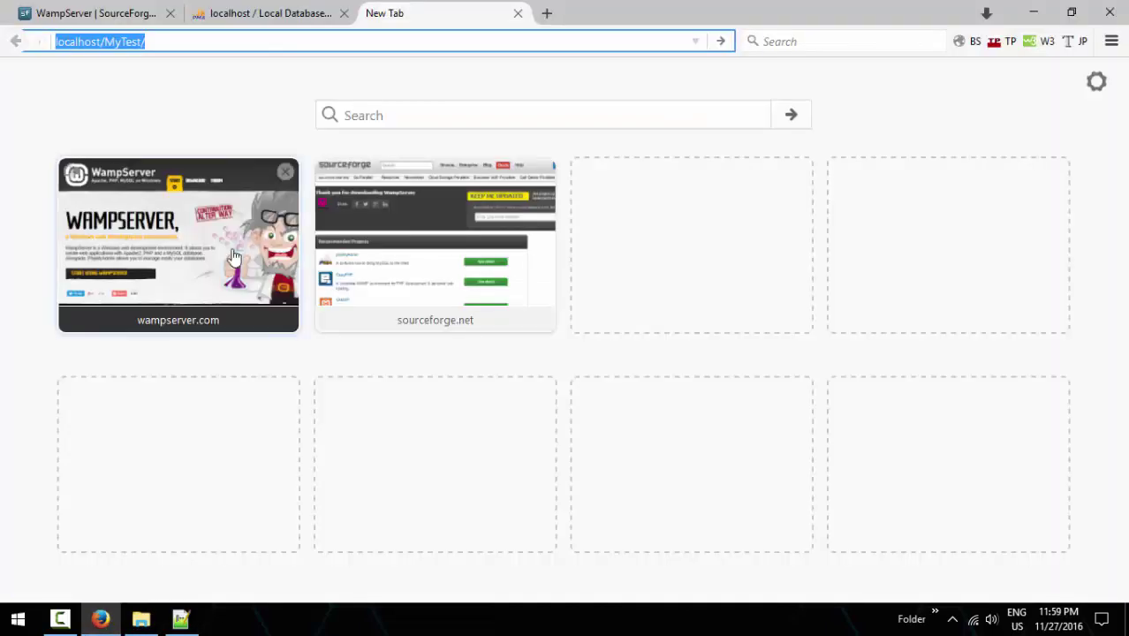
pyautogui.click(314, 39)
pyautogui.write('tes')
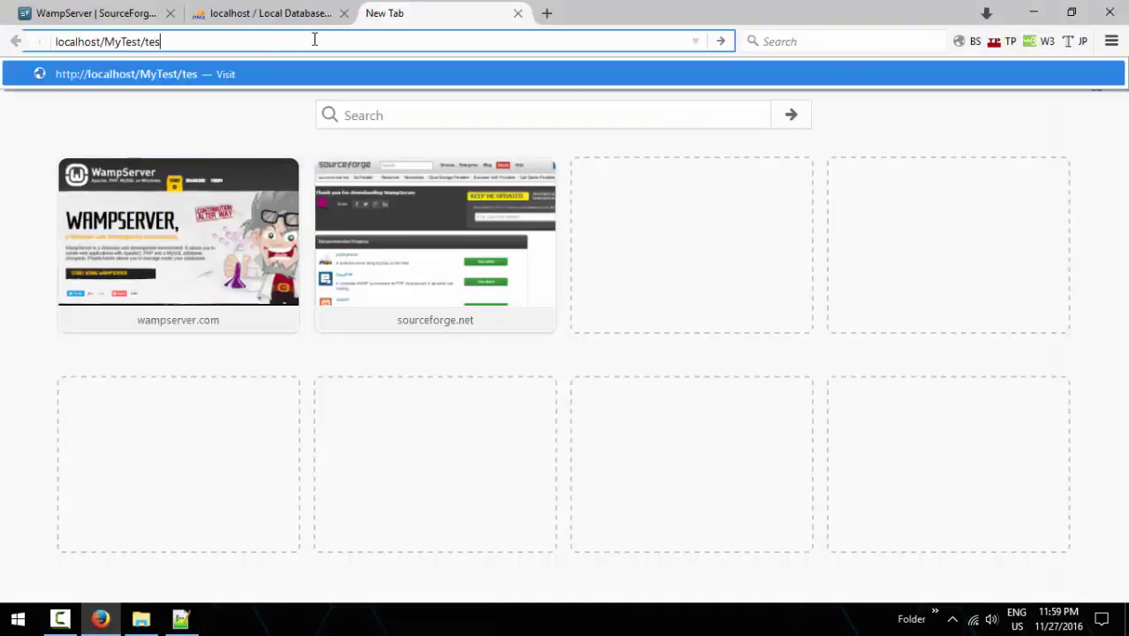
pyautogui.write('t.ph')
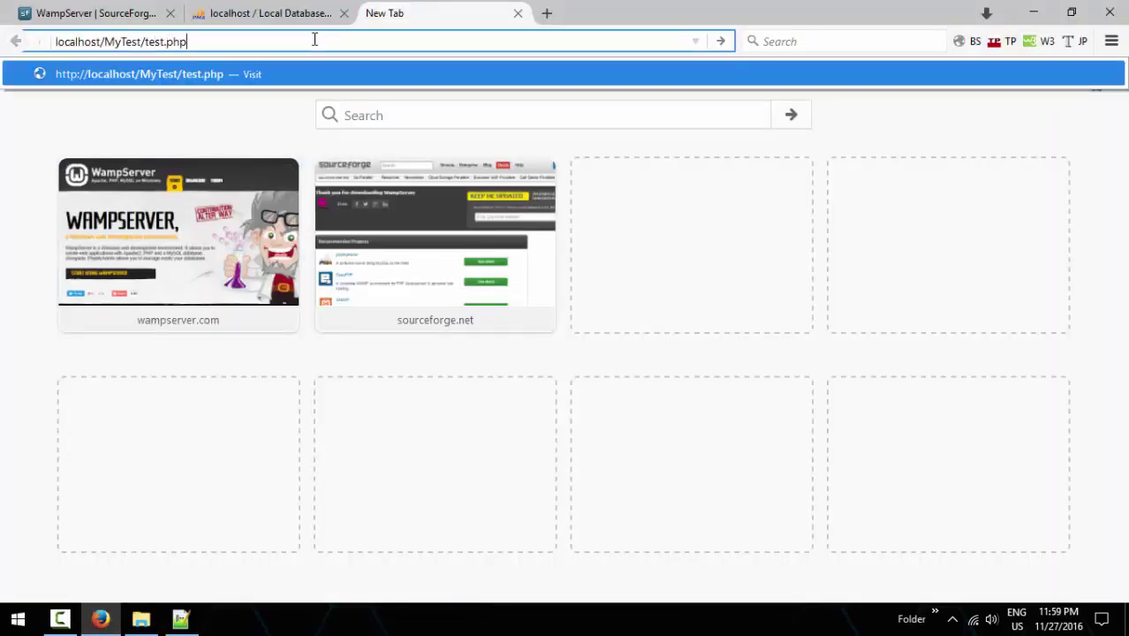
pyautogui.write('p')
pyautogui.press('Return')
pyautogui.keyDown('ctrl'); pyautogui.scroll(5, 252, 127); pyautogui.keyUp('ctrl')
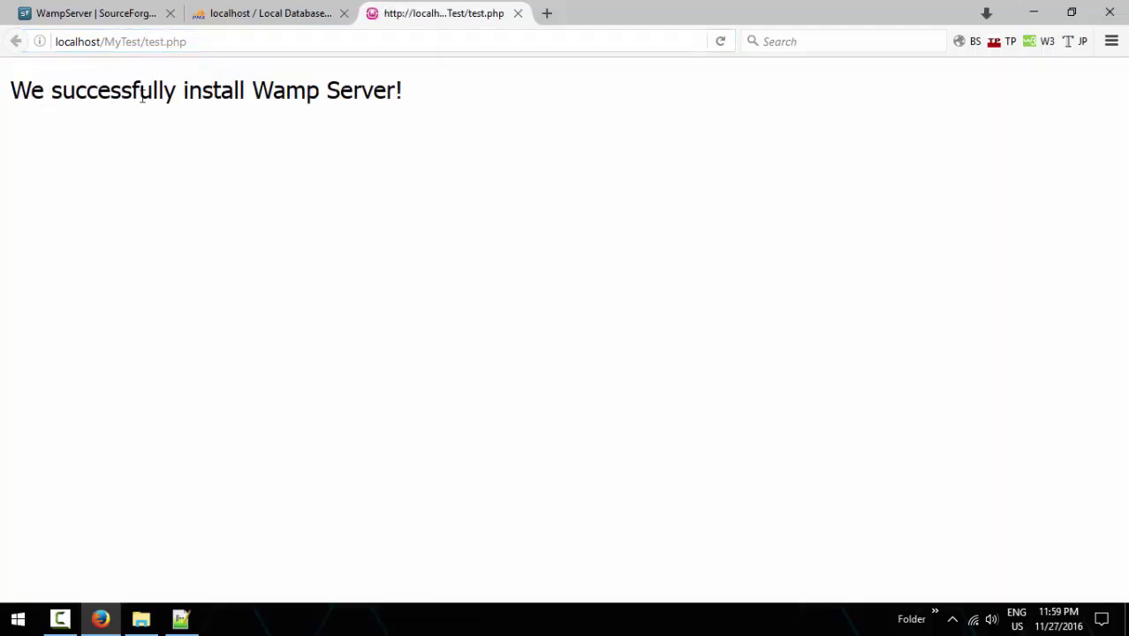
# Step: Highlight the page's output text, then switch to Notepad++ and select the matching echo line in test.php
pyautogui.moveTo(476, 107); pyautogui.dragTo(3, 88)
pyautogui.click(180, 619)
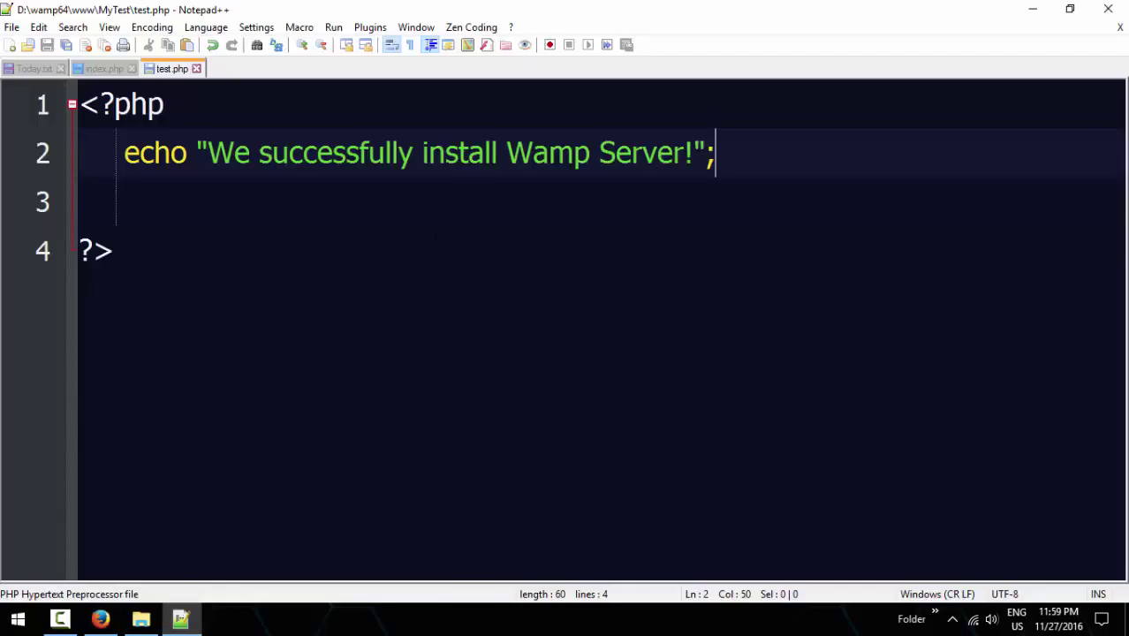
pyautogui.hotkey('shift', 'Home')
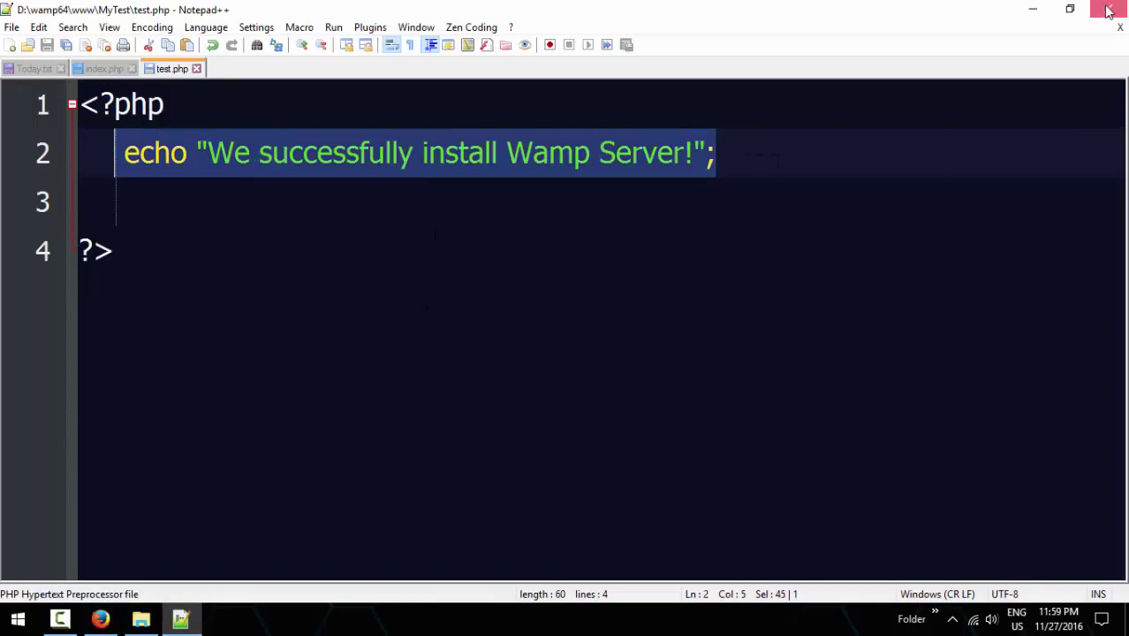
# Step: Close Notepad++ and switch to the MyTest folder in File Explorer
pyautogui.hotkey('alt', 'Tab')
pyautogui.click(541, 159)
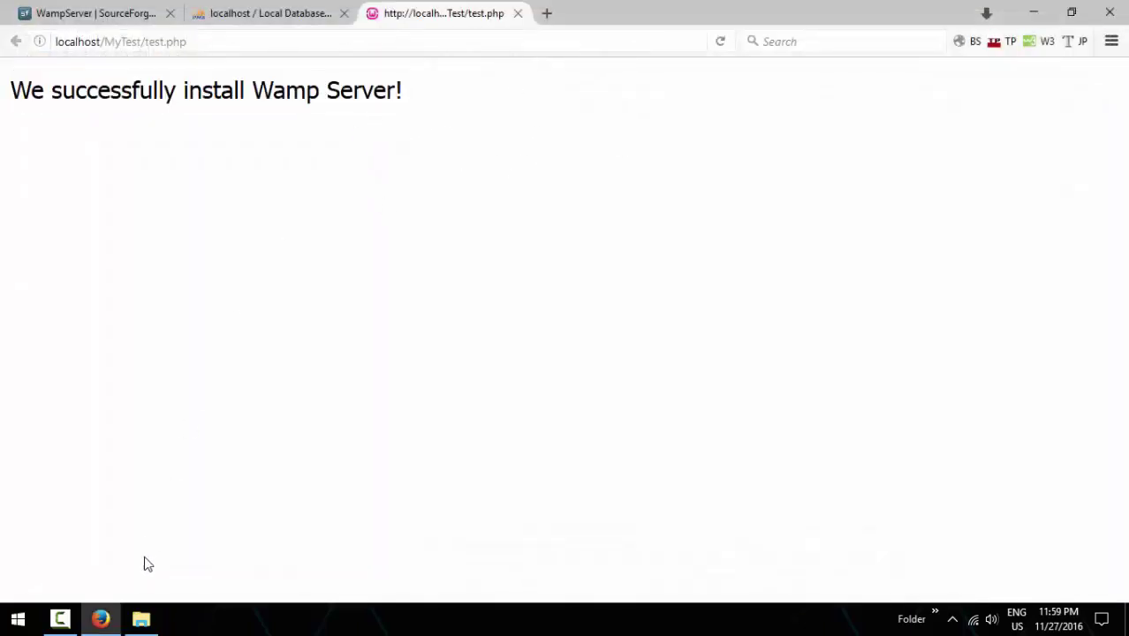
pyautogui.click(141, 620)
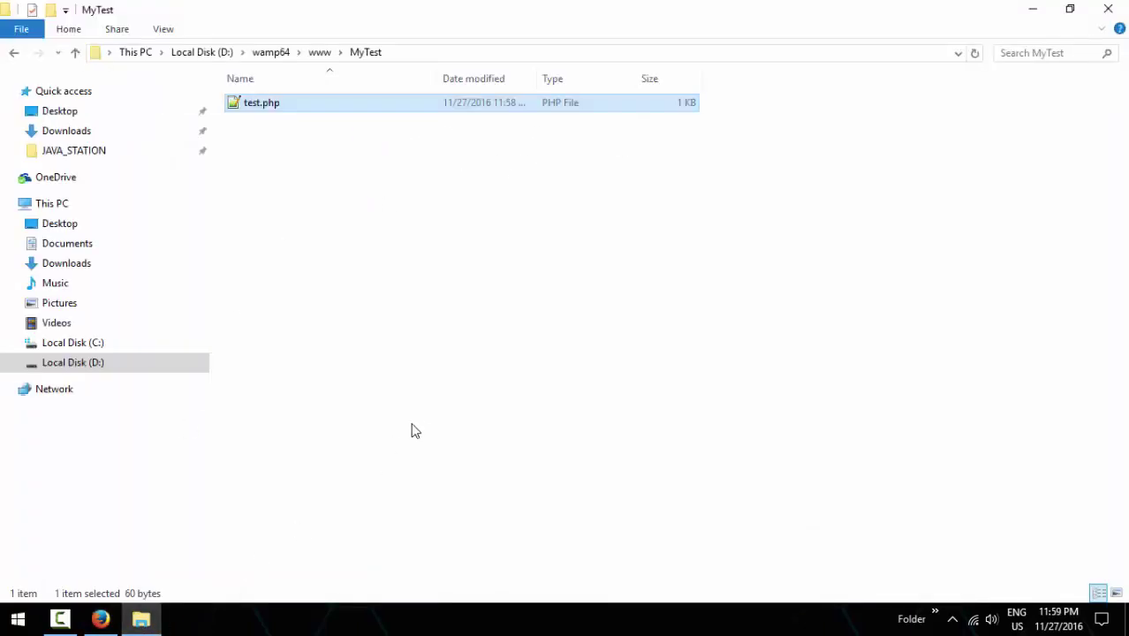
# Step: Delete the MyTest folder from D:\wamp64\www and close File Explorer
pyautogui.click(133, 368)
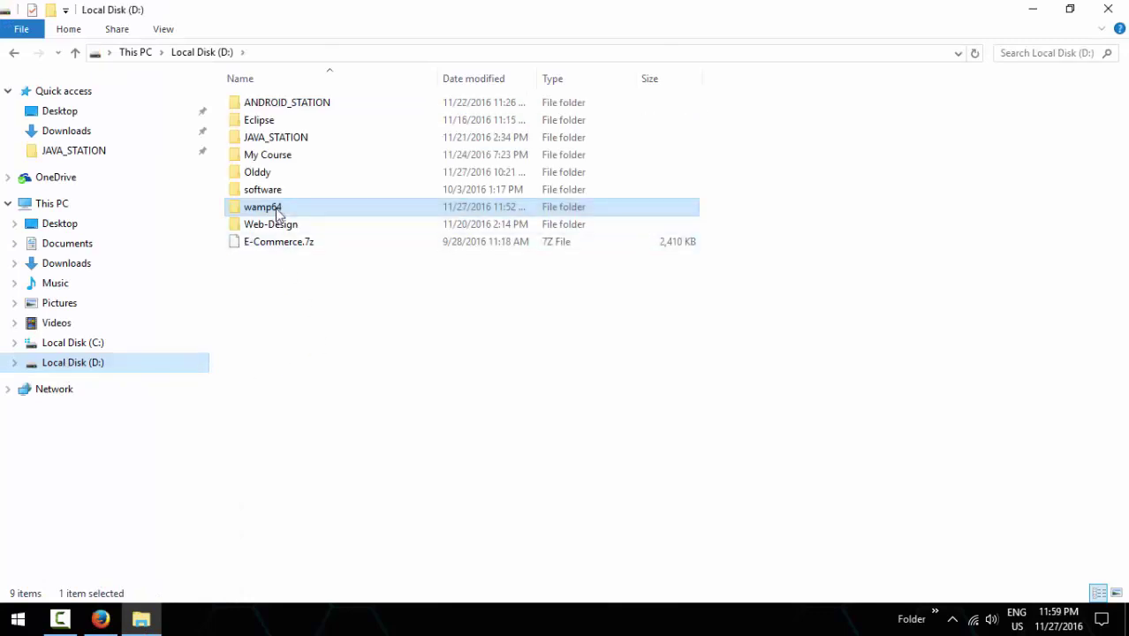
pyautogui.doubleClick(276, 215)
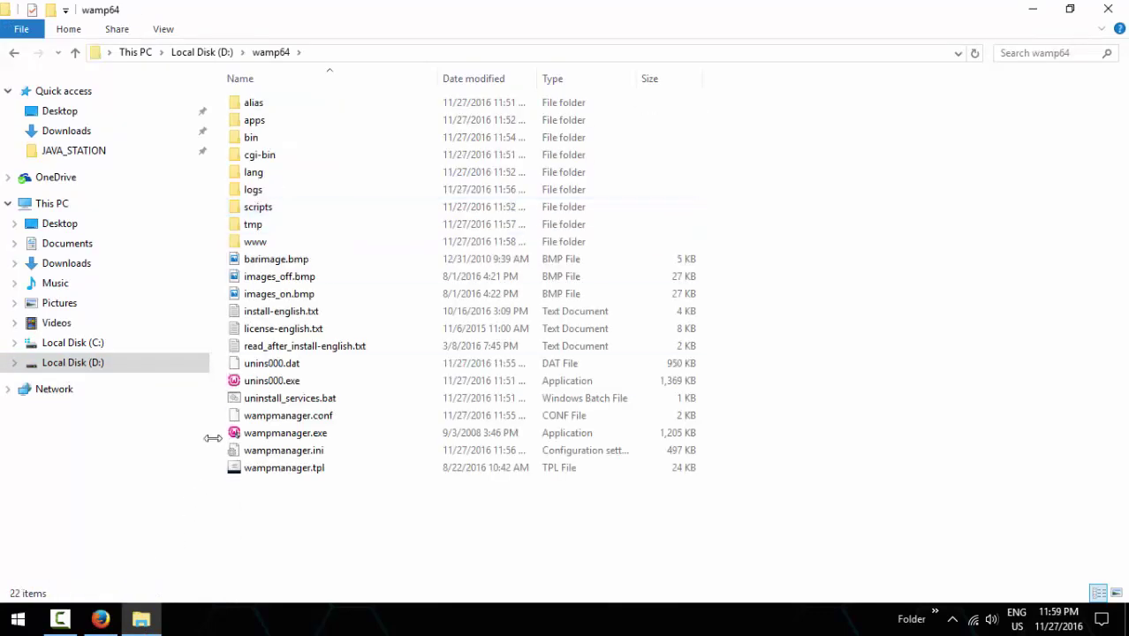
pyautogui.doubleClick(256, 242)
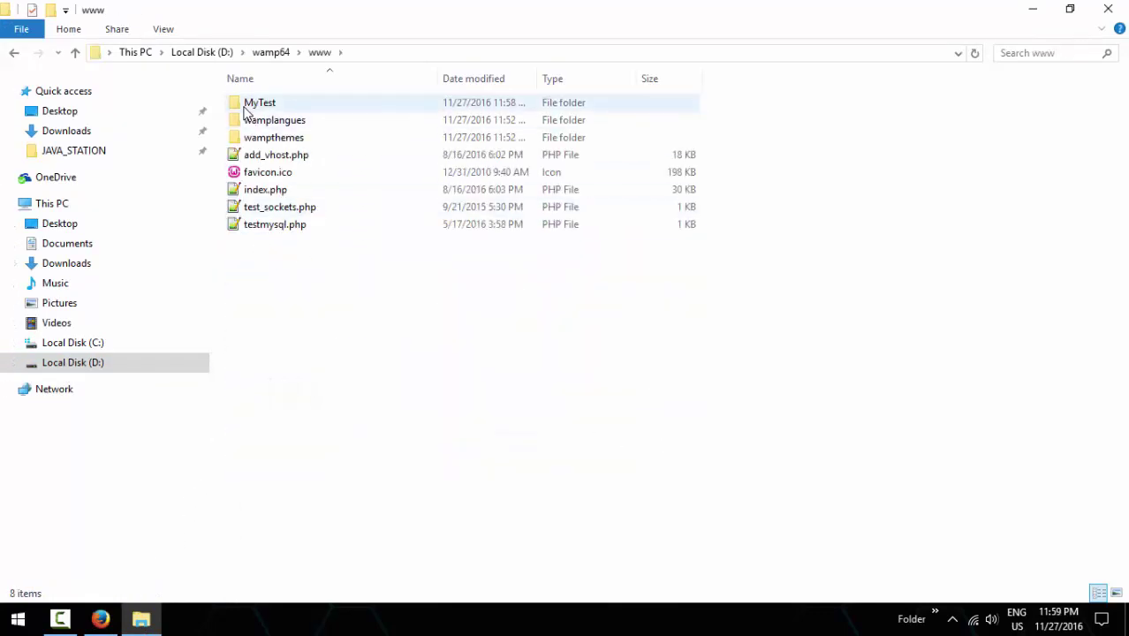
pyautogui.press('Down')
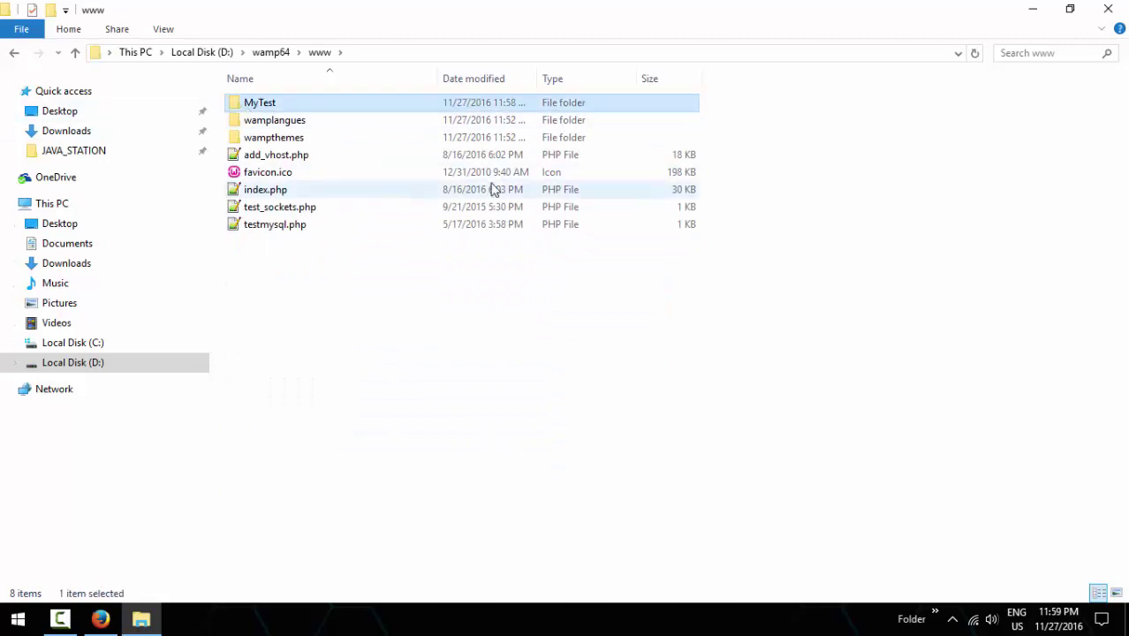
pyautogui.press('Delete')
pyautogui.moveTo(608, 373); pyautogui.dragTo(688, 386)
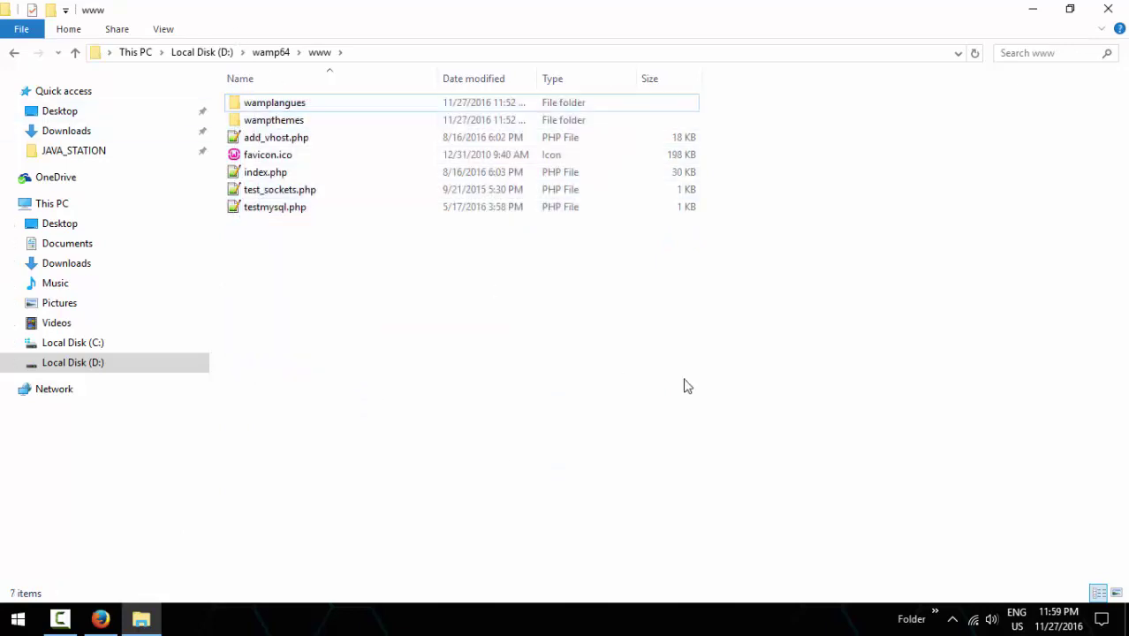
pyautogui.click(1122, 7)
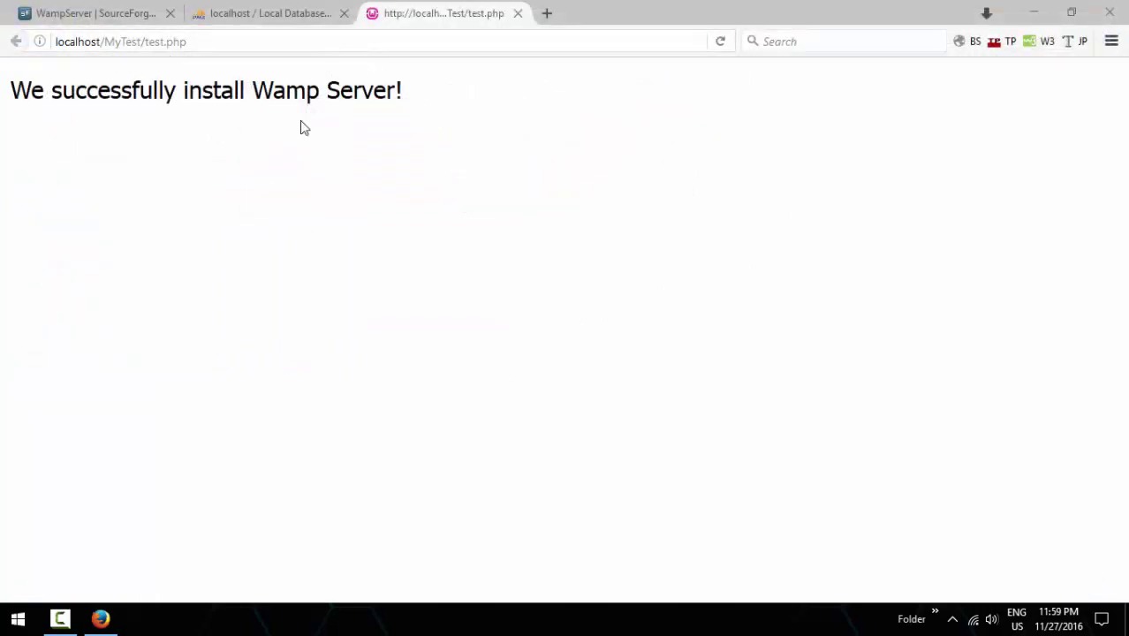
# Step: Open This PC's system properties from File Explorer to check the Windows system type, and close both windows
pyautogui.click(18, 618)
pyautogui.click(475, 183)
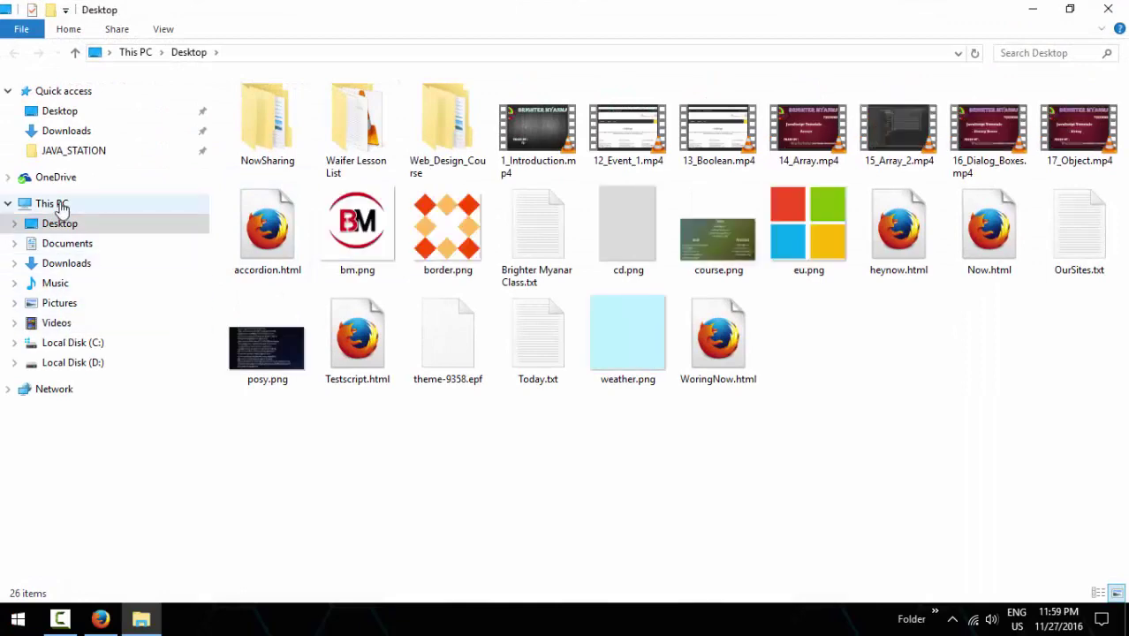
pyautogui.rightClick(60, 205)
pyautogui.click(123, 420)
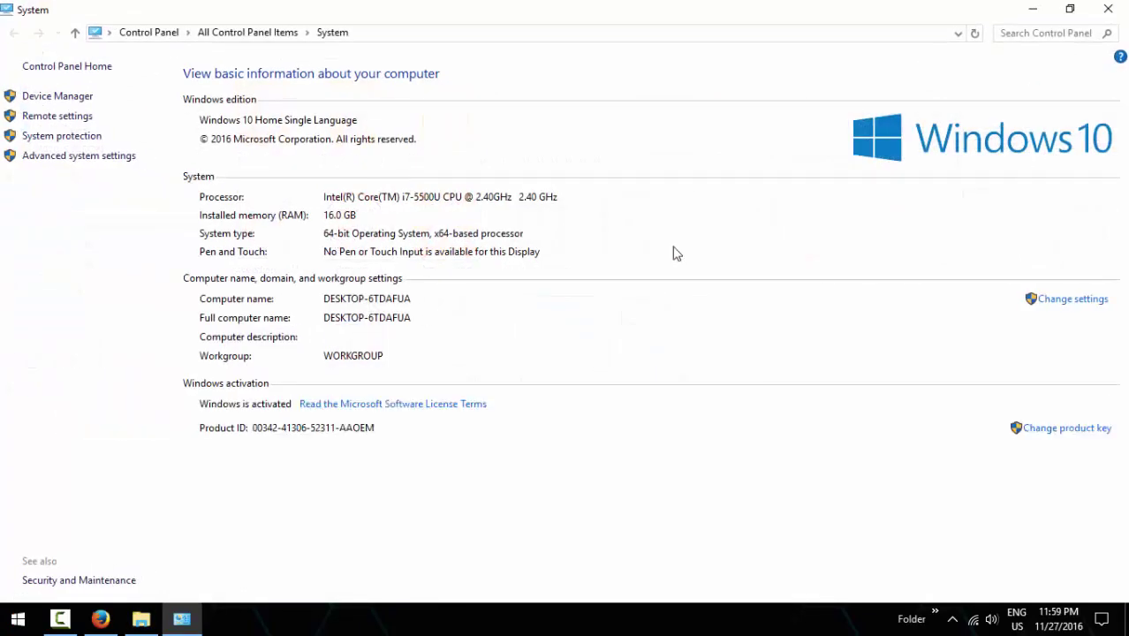
pyautogui.click(1108, 9)
pyautogui.click(1109, 11)
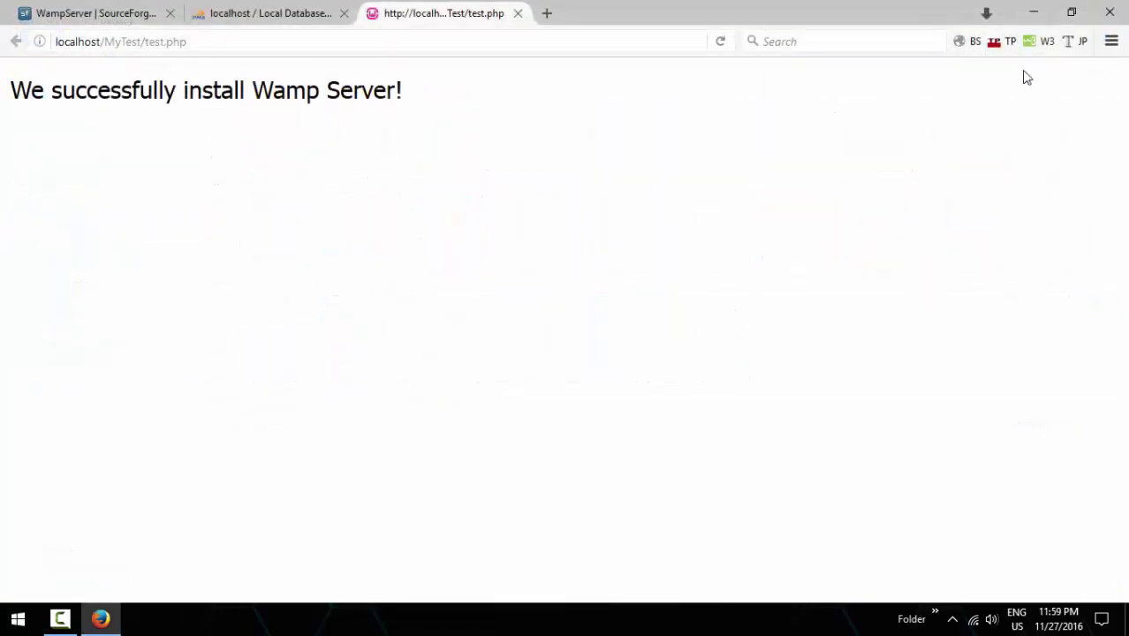
# Step: Close Firefox together with all its open tabs
pyautogui.click(1109, 12)
pyautogui.click(528, 339)
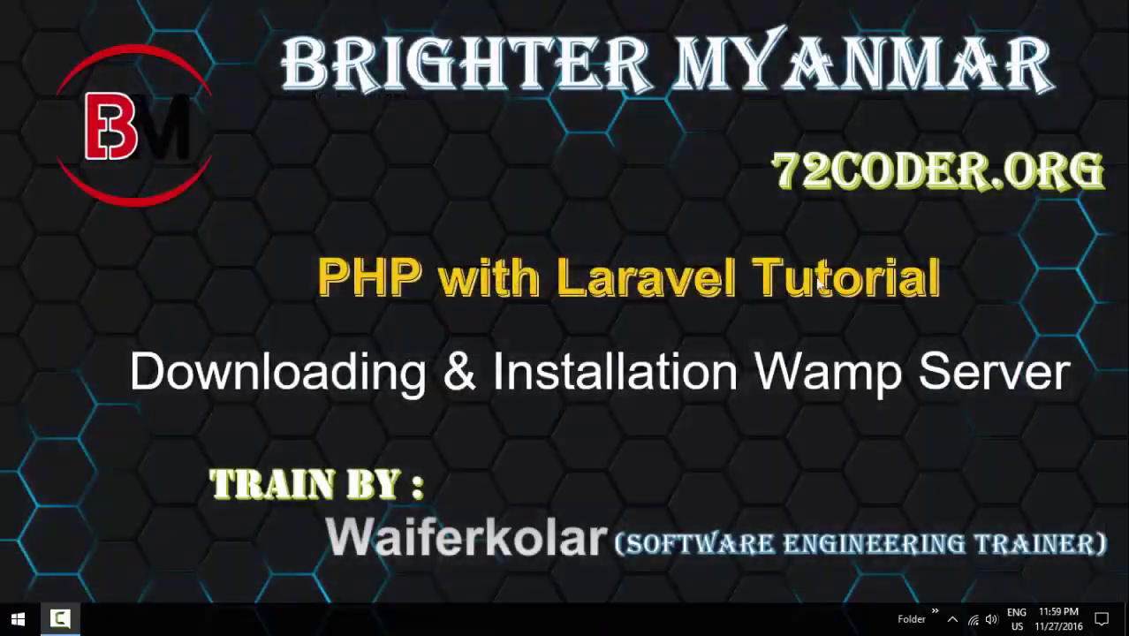